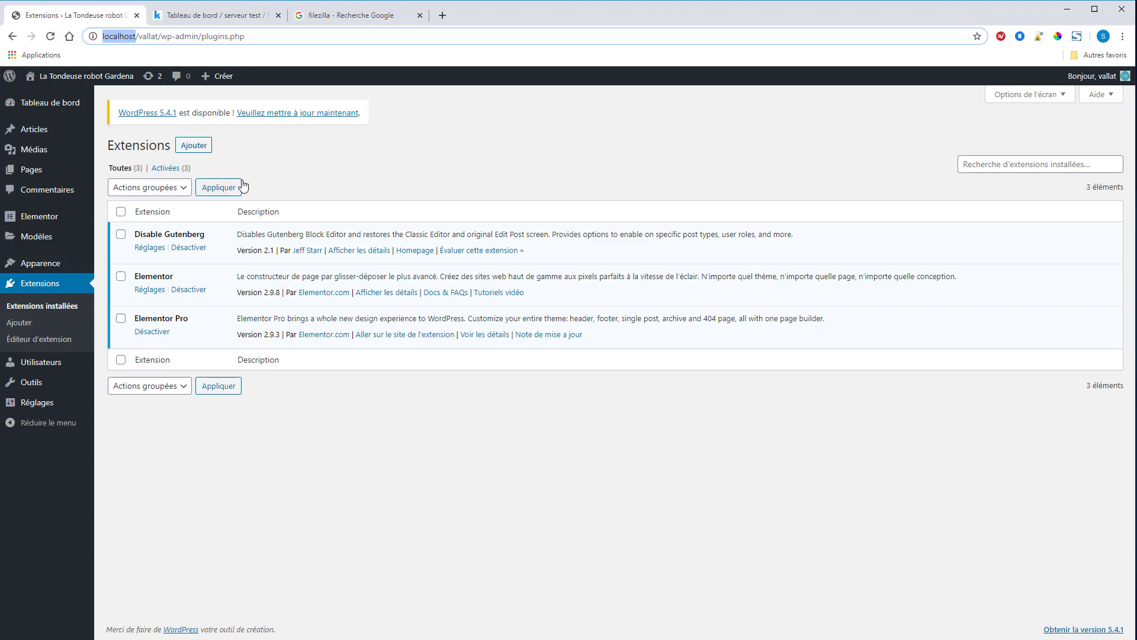
- Search the plugin directory for "duplicator" and install and activate the "Duplicator – Extension de migration WordPress" plugin
click(190, 148)
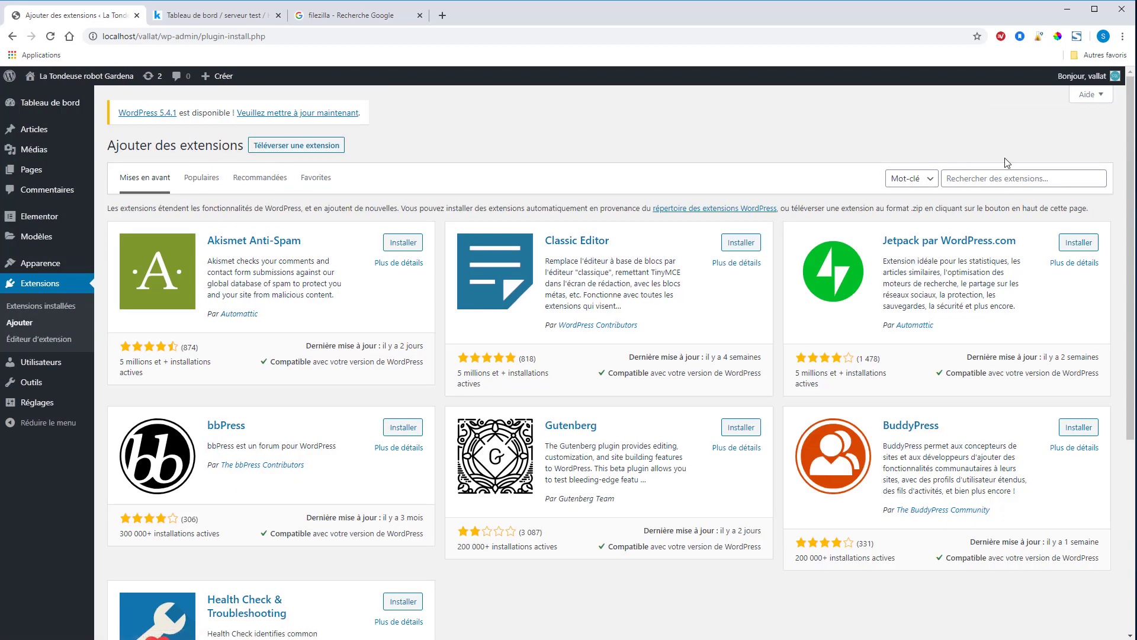
click(996, 175)
text(du)
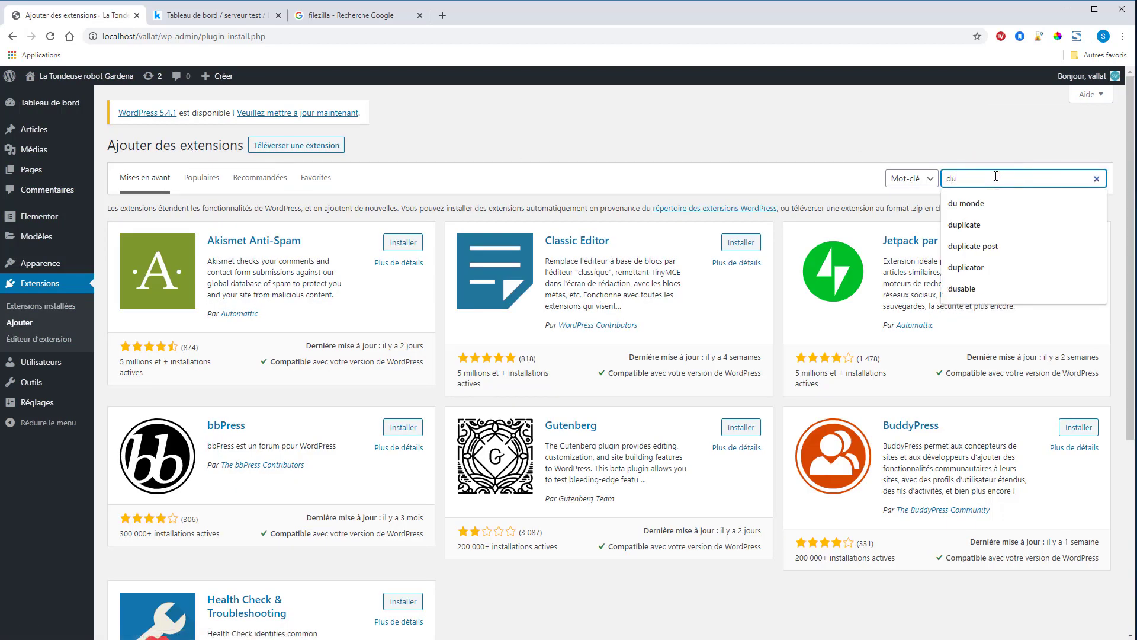
text(plica)
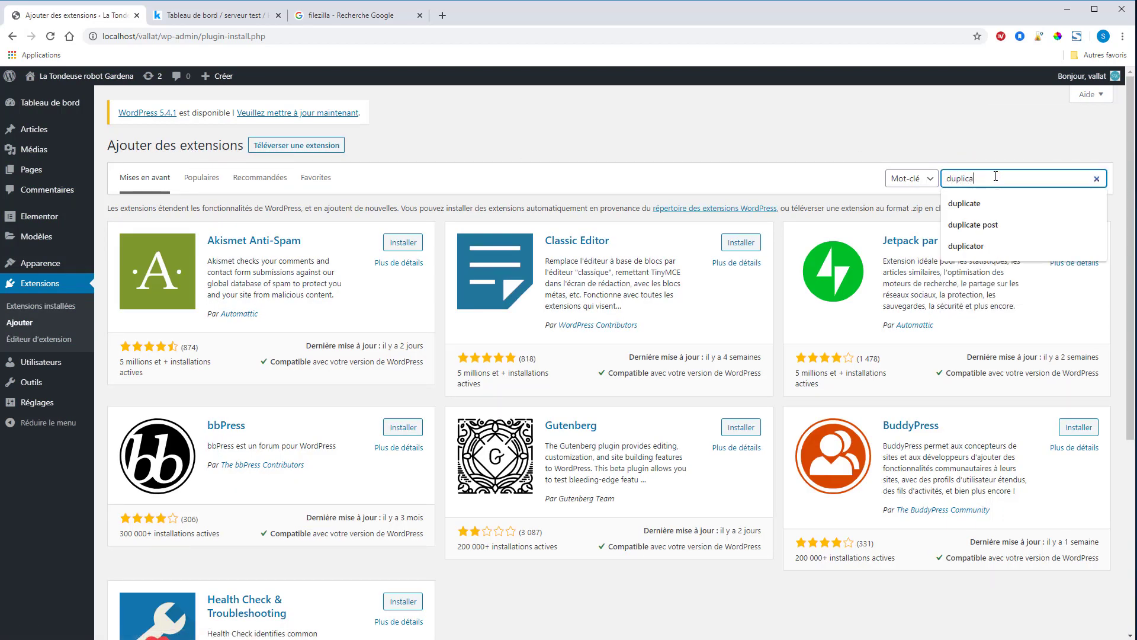
text(tor)
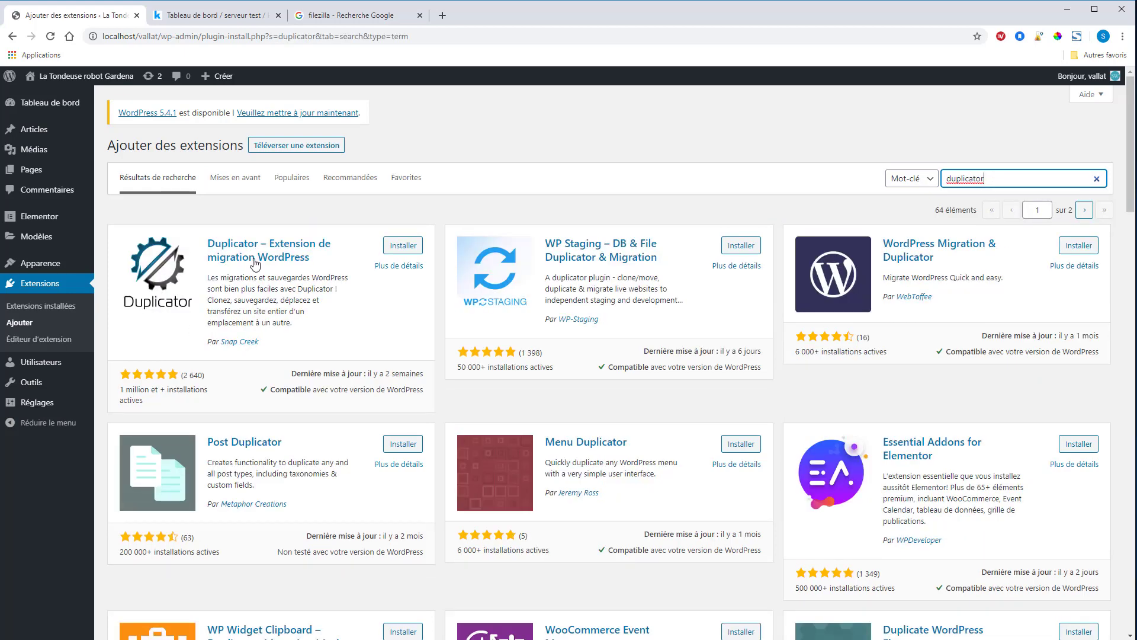
click(405, 247)
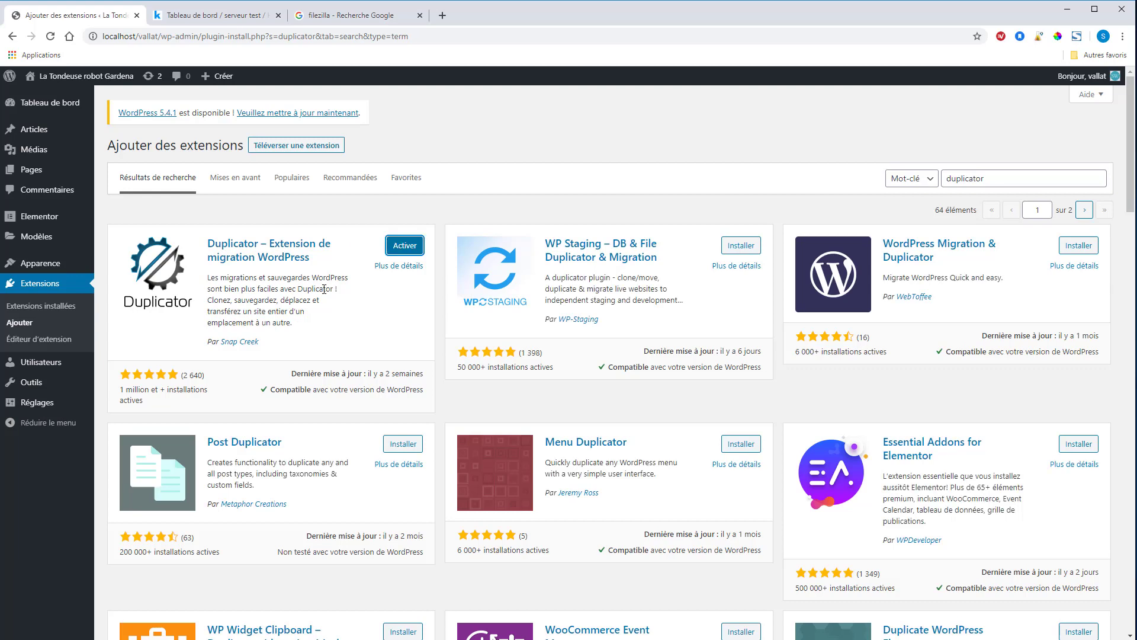
click(405, 246)
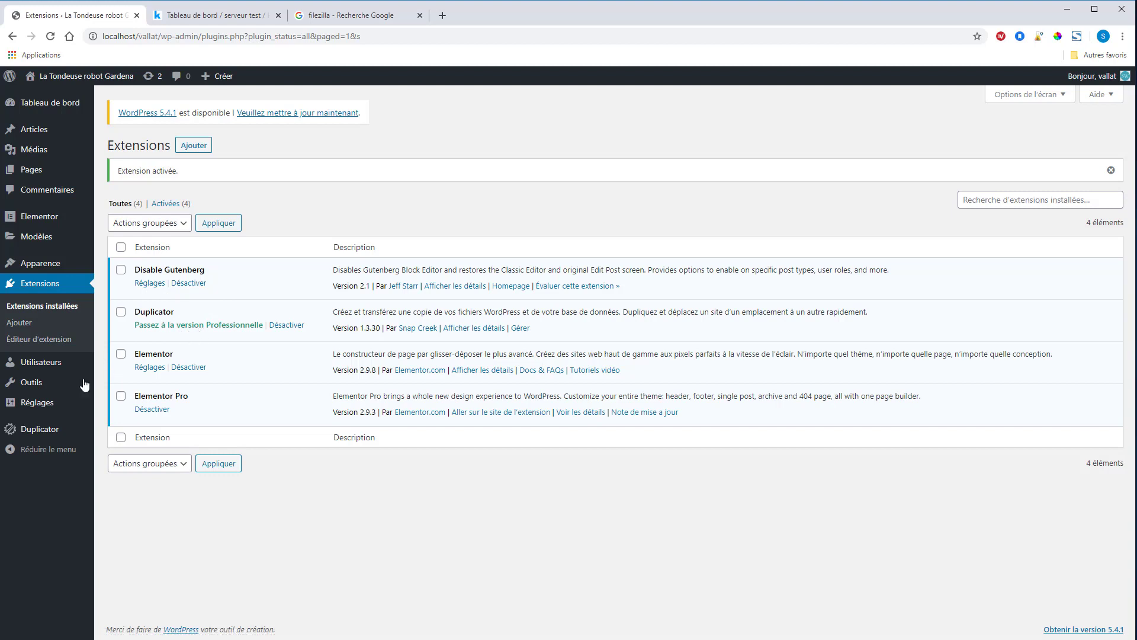
- Start creating a new package in Duplicator
mouse_move(50, 431)
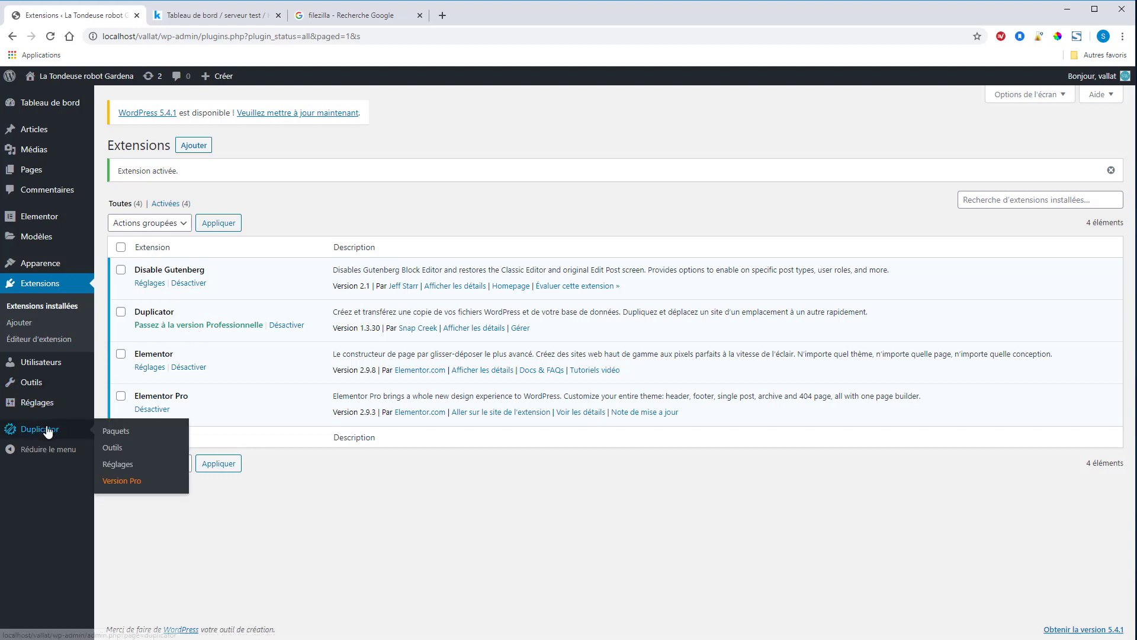
click(122, 433)
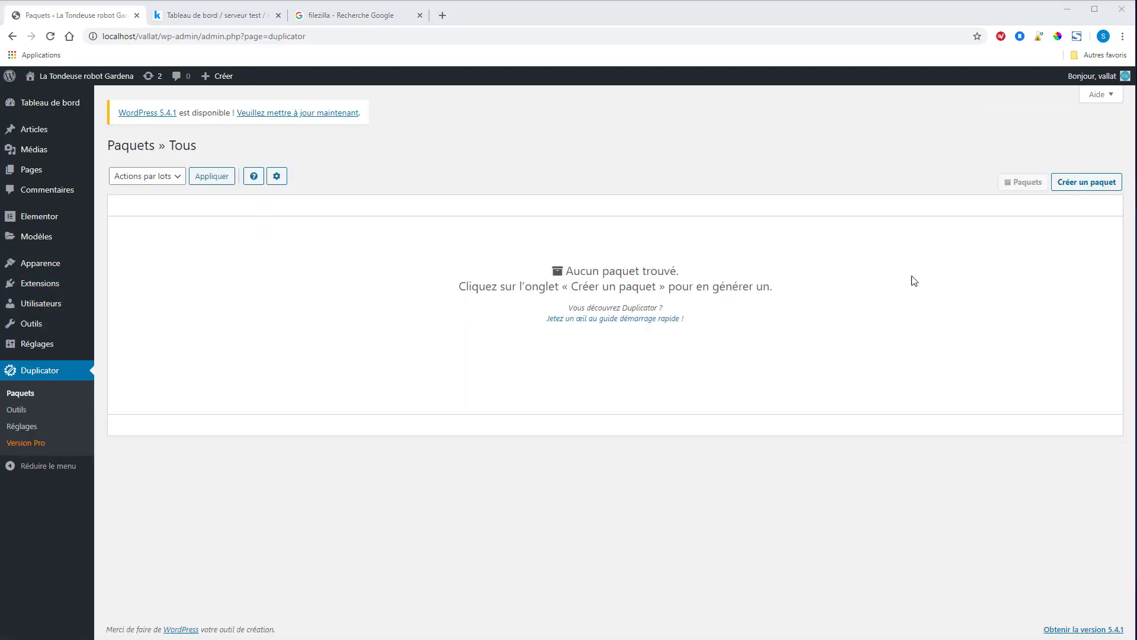
click(1087, 186)
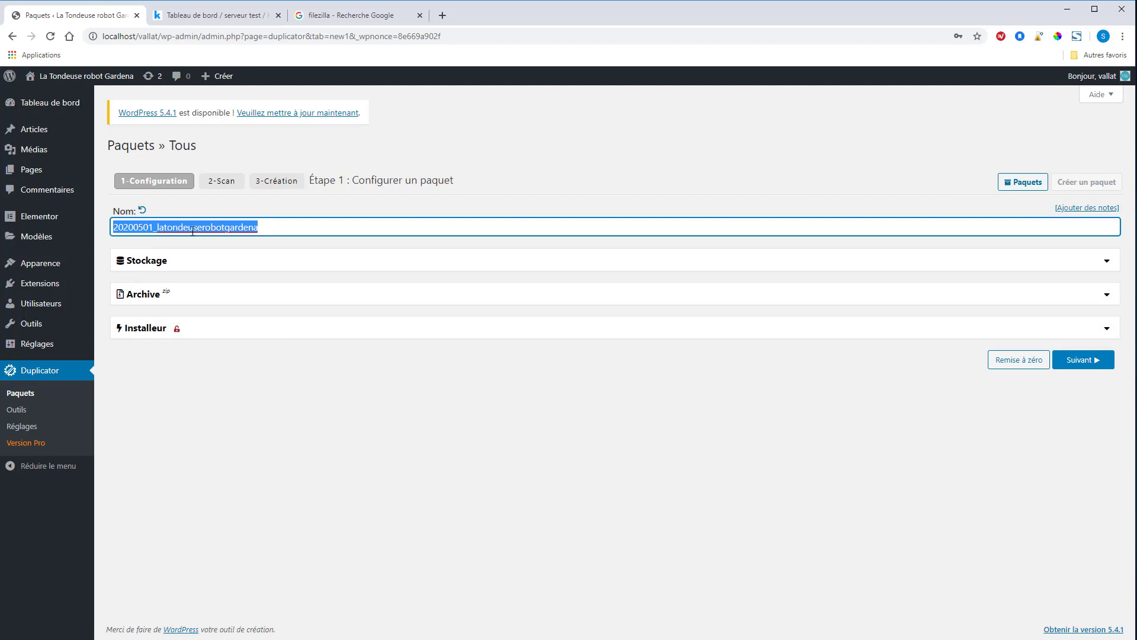
- Review the package's storage location, archive filters and optional installer MySQL settings in the configuration step
click(1105, 261)
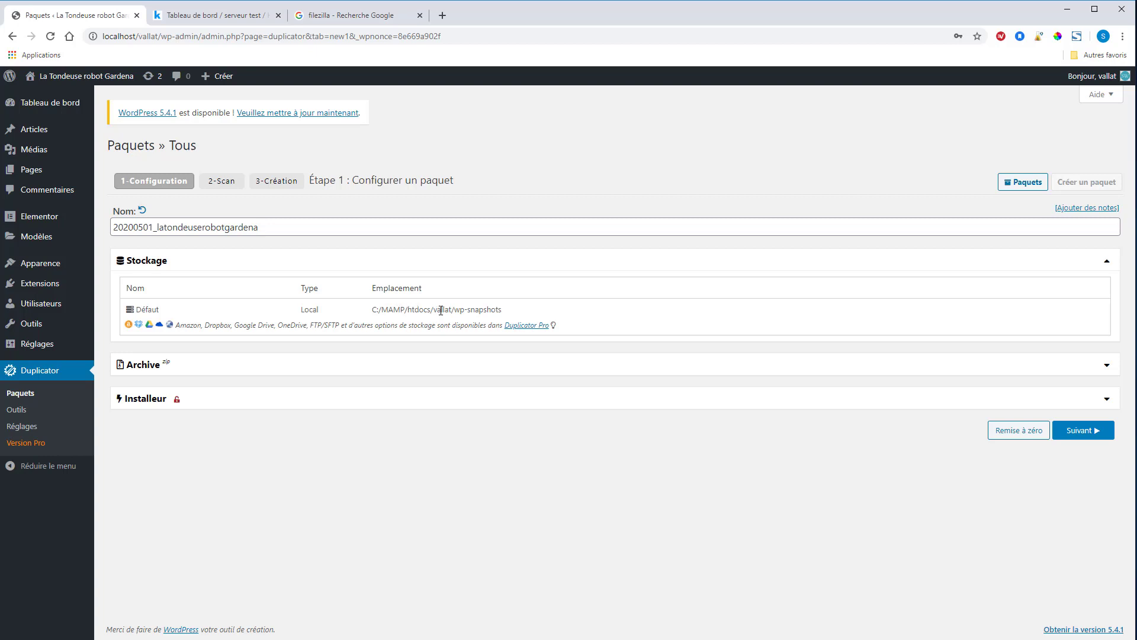
drag(455, 309, 508, 311)
click(1106, 367)
scroll(449, 406, down, 2)
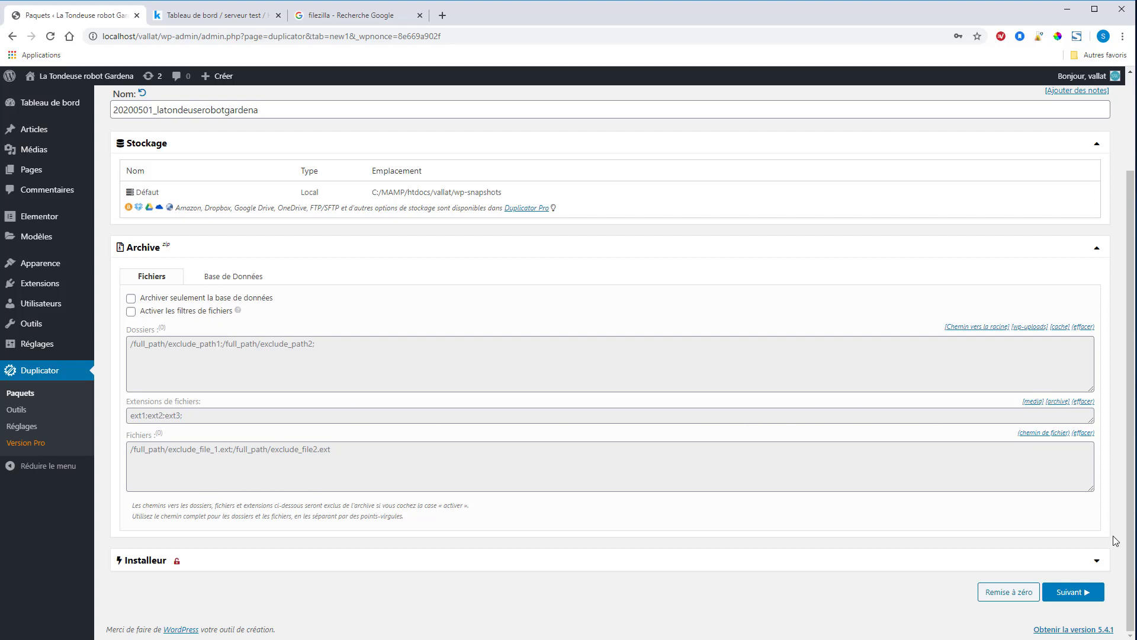
click(1096, 560)
scroll(764, 476, down, 4)
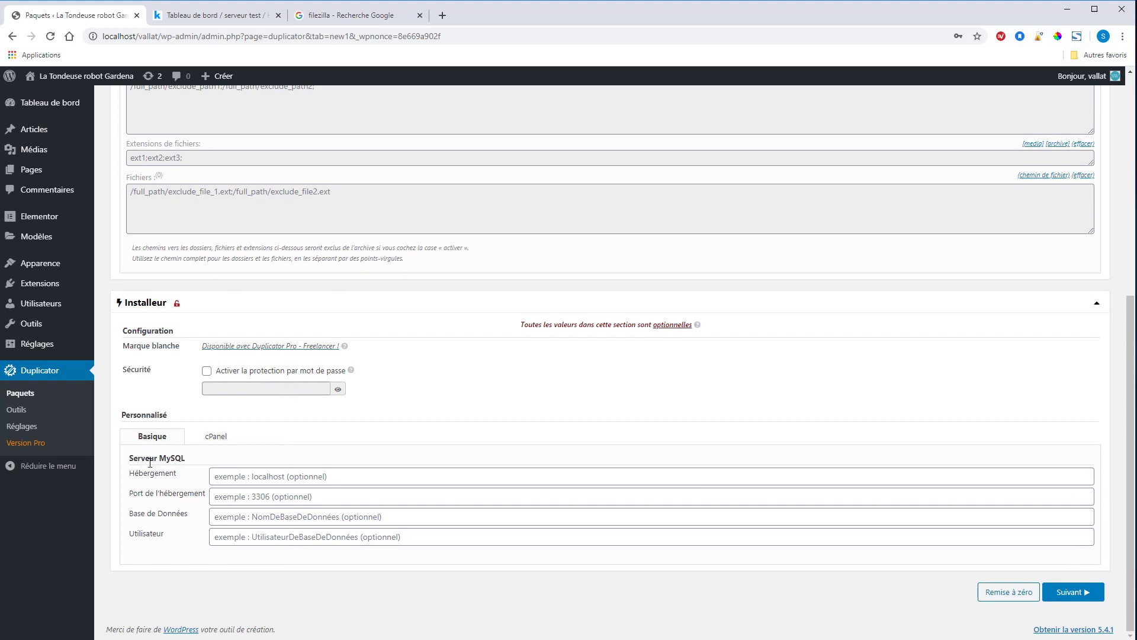
click(230, 478)
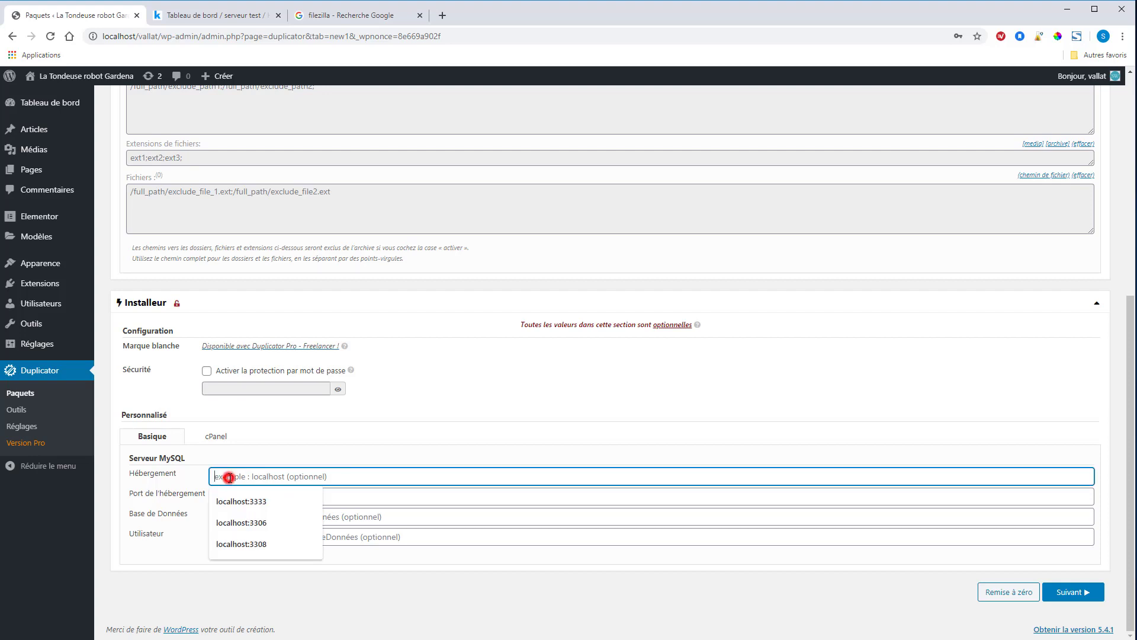
click(200, 458)
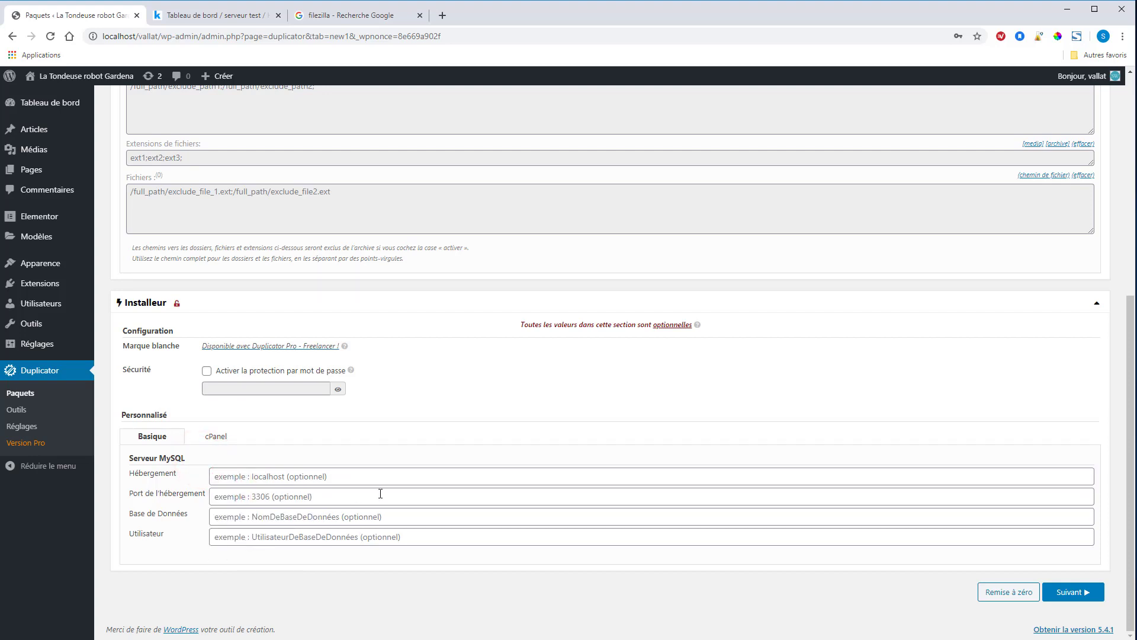
- Scan and build the package with its default settings, and download the installer and archive together
click(1077, 593)
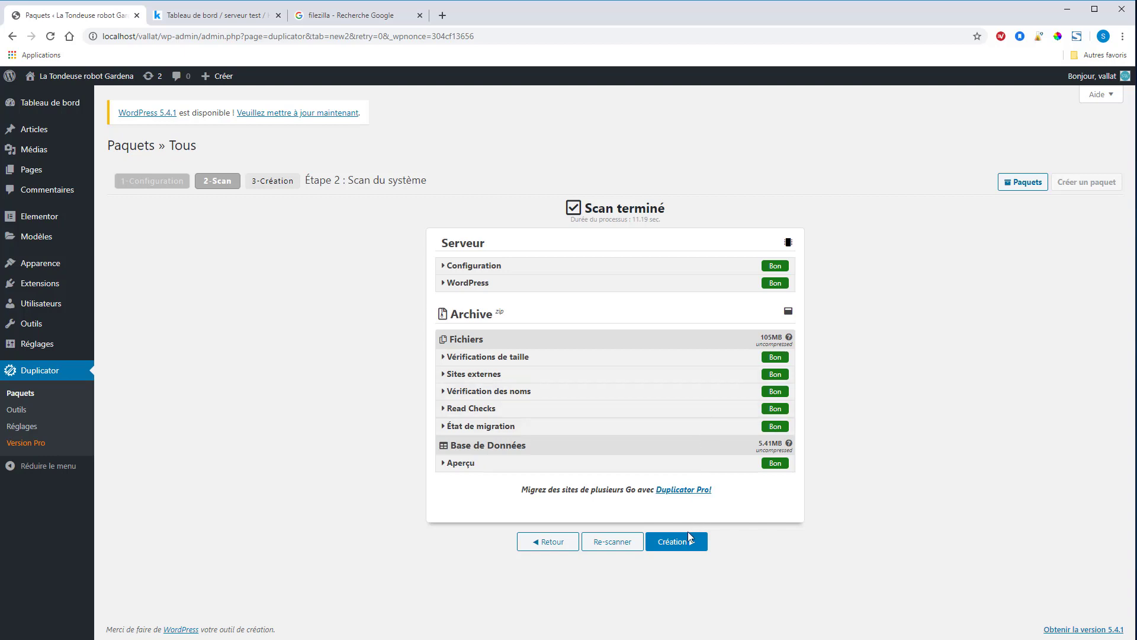
click(678, 547)
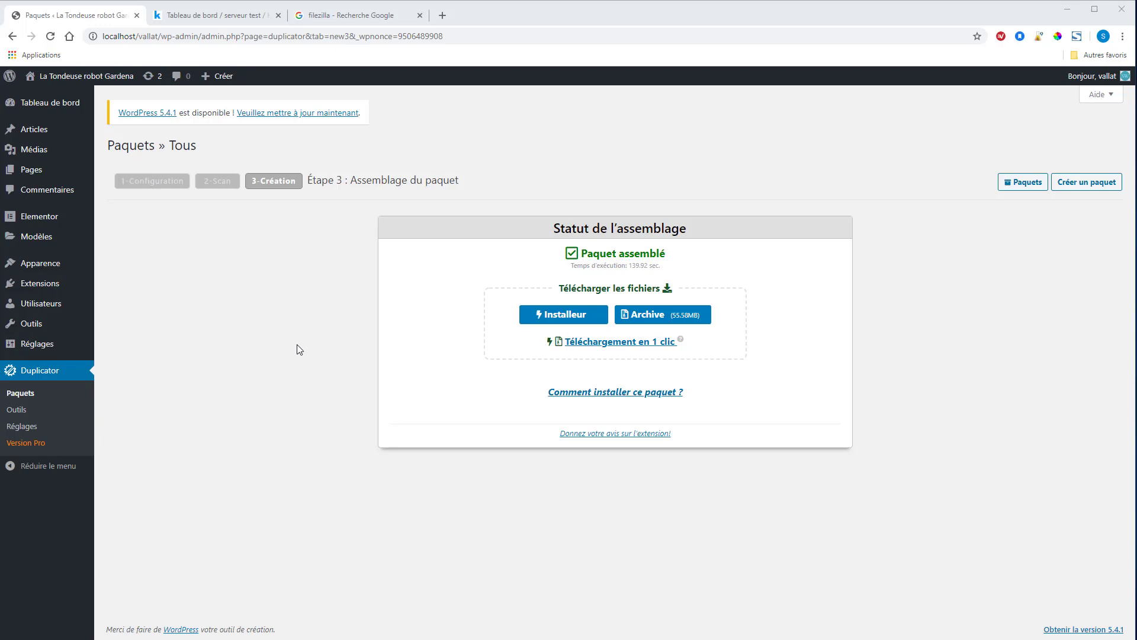
click(596, 347)
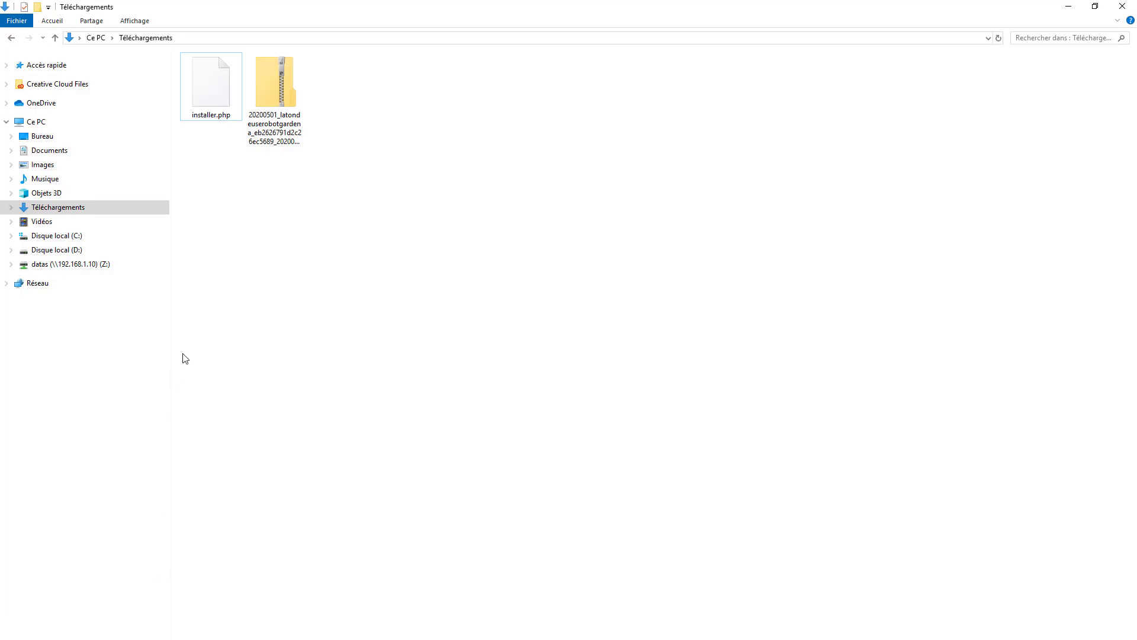
- Check installer.php and the zip archive in the Téléchargements folder, and return to Chrome
click(272, 135)
click(212, 87)
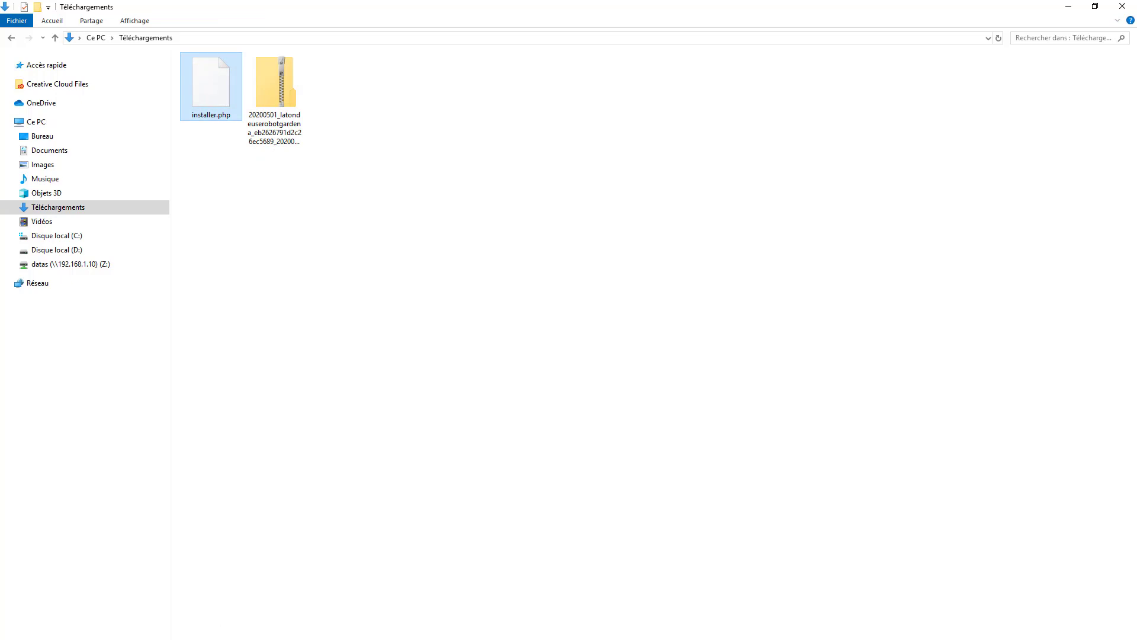
mouse_move(159, 637)
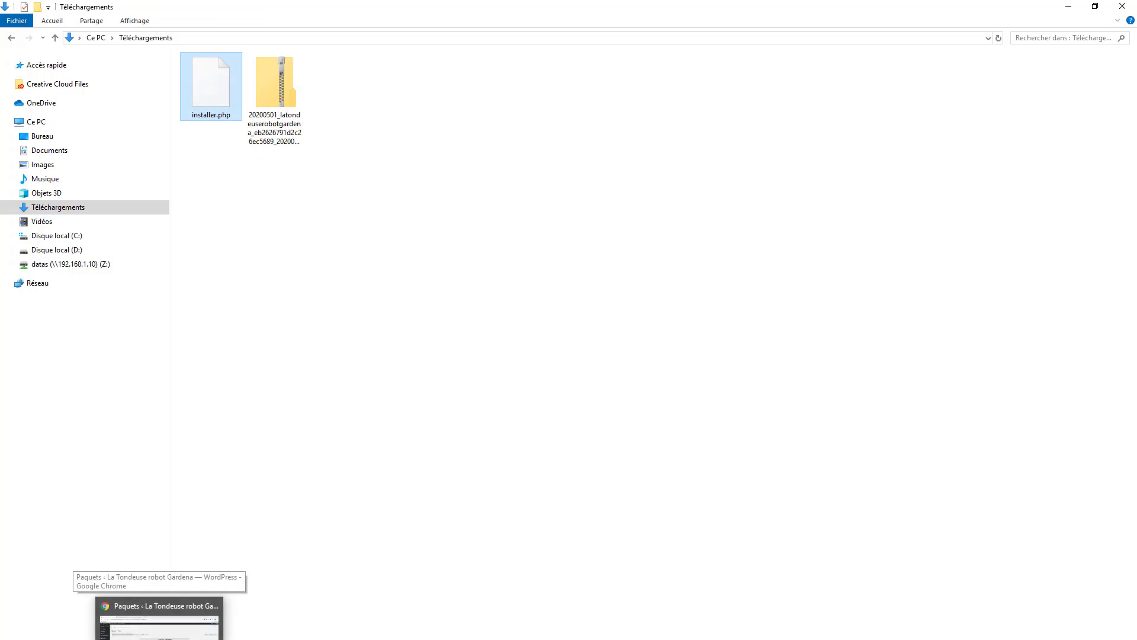
click(157, 616)
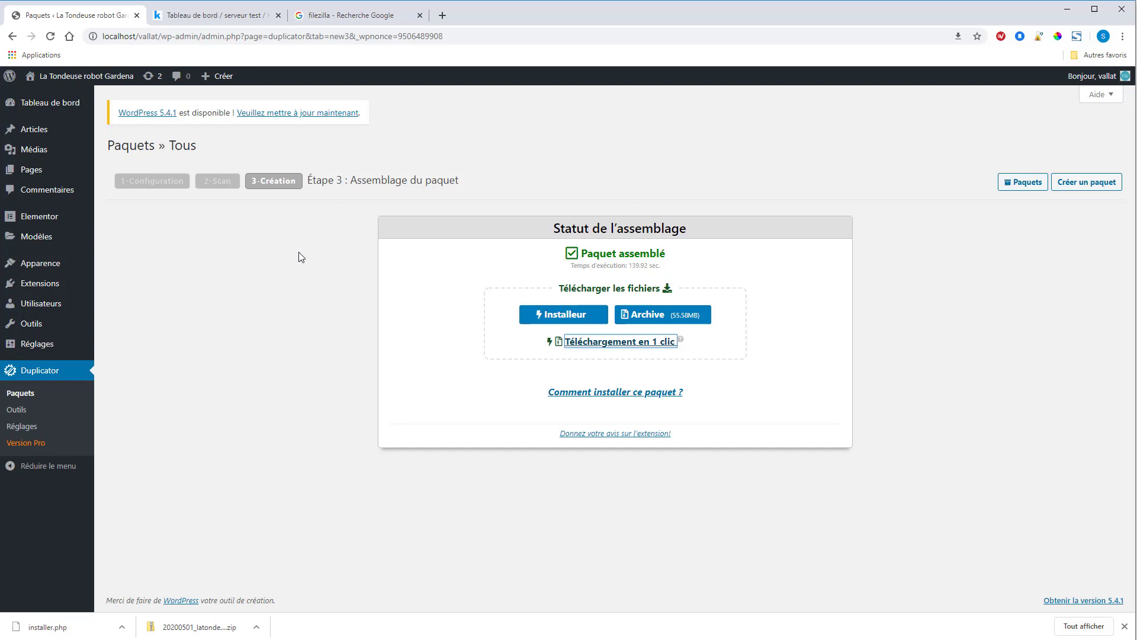
- Download the standard FileZilla edition of FileZilla Client for Windows (64bit) from filezilla-project.org
click(341, 19)
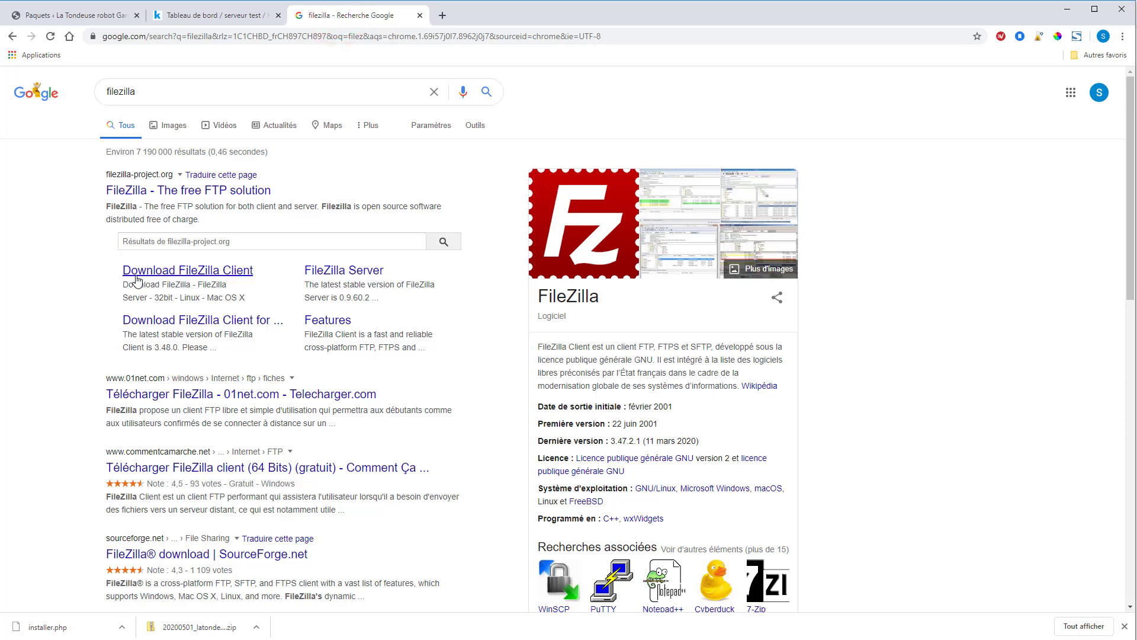
click(211, 272)
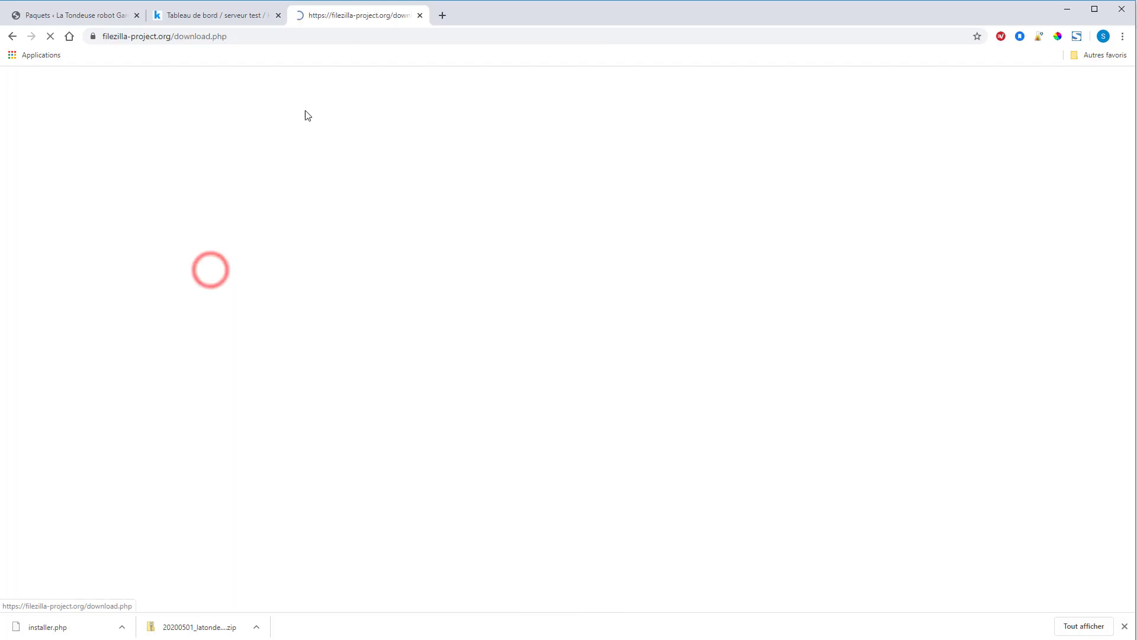
click(232, 18)
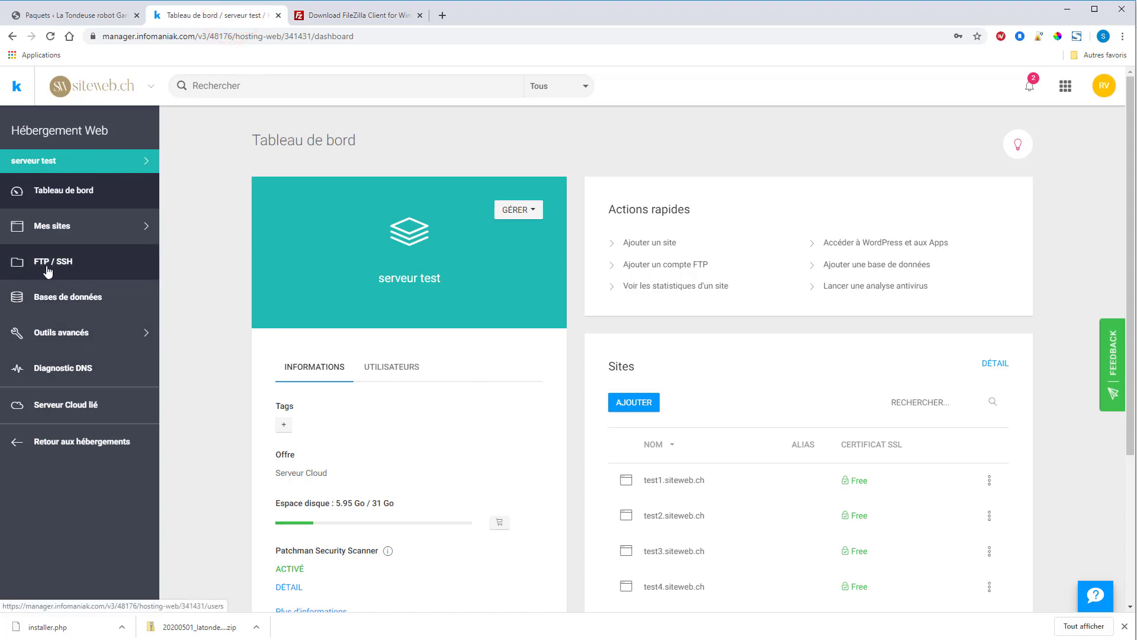
click(354, 14)
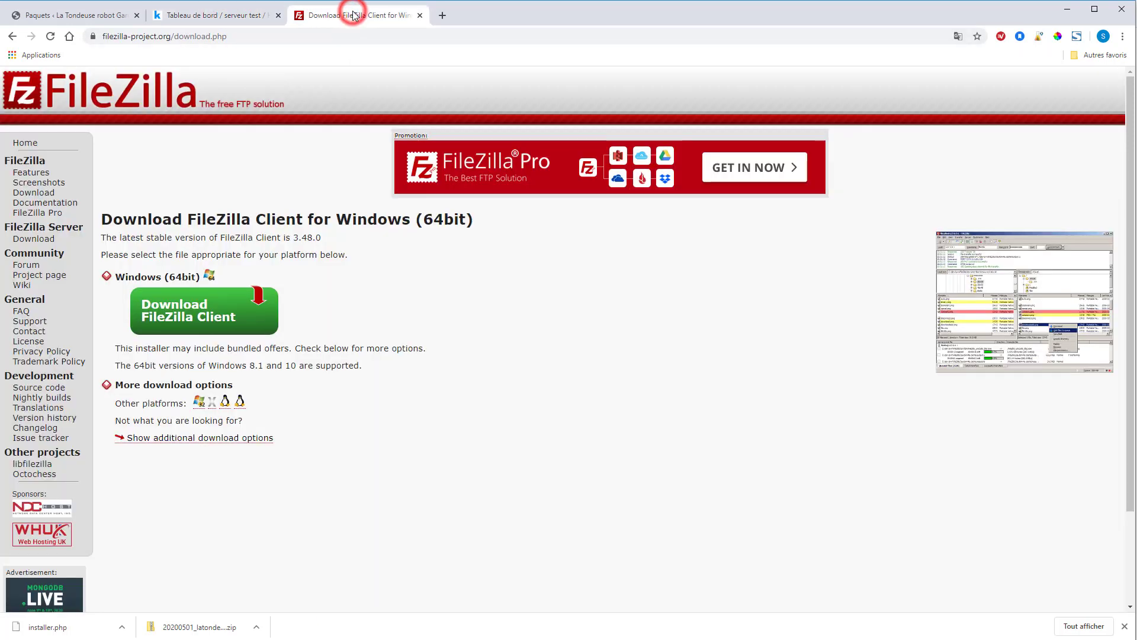
click(190, 312)
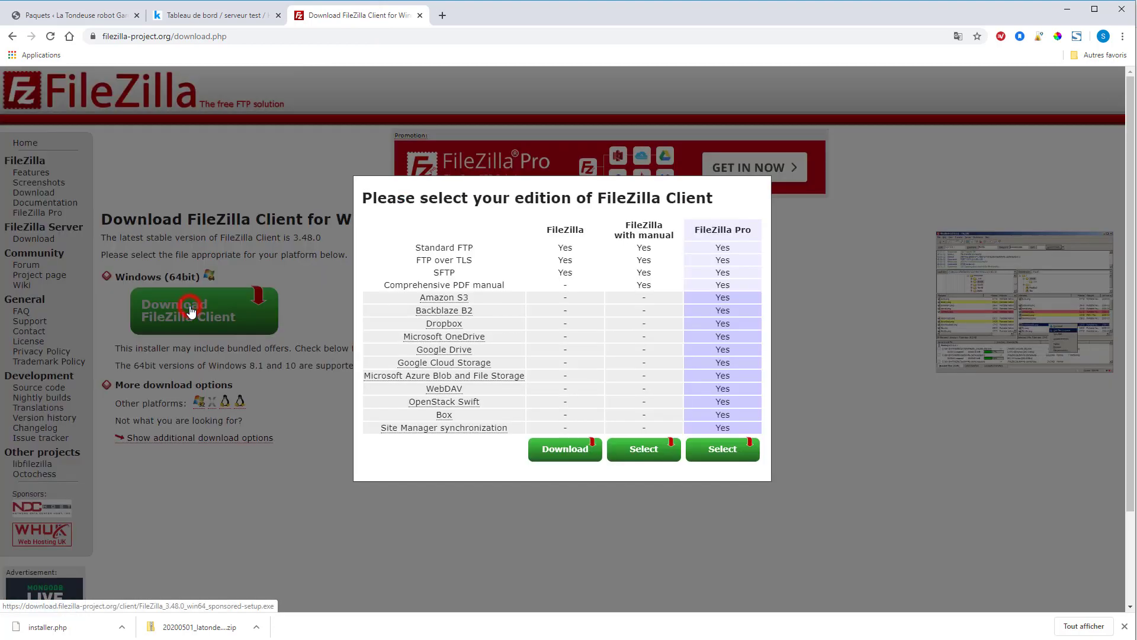
click(566, 453)
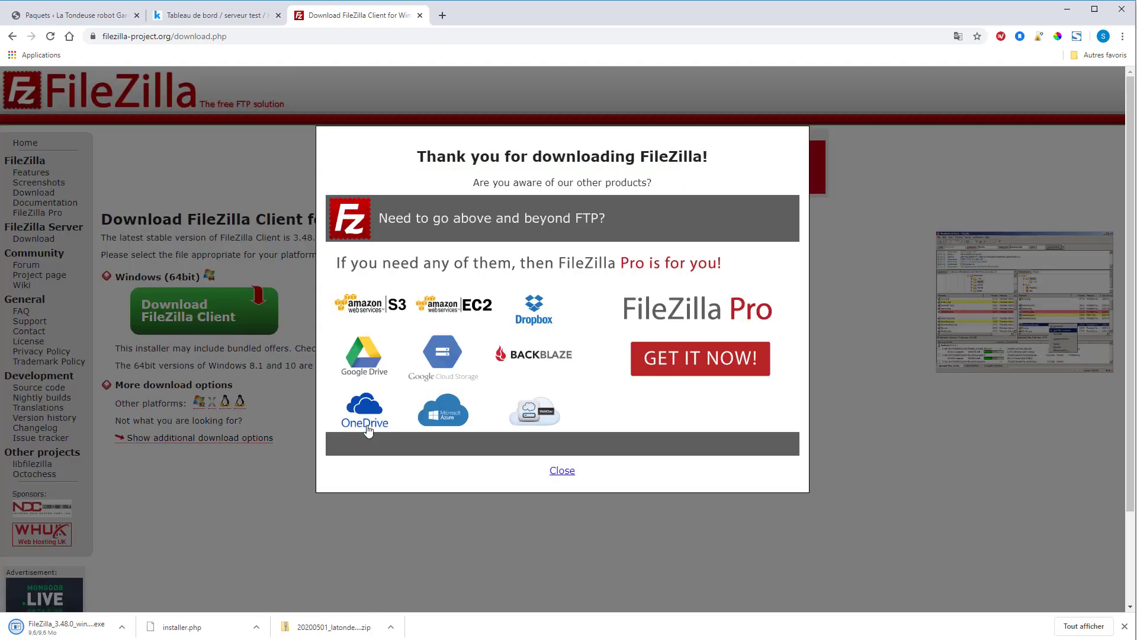
- Install FileZilla Client 3.48.0 for all users with the default components, C:\Program Files\FileZilla FTP Client as destination and the default Start Menu folder
click(67, 632)
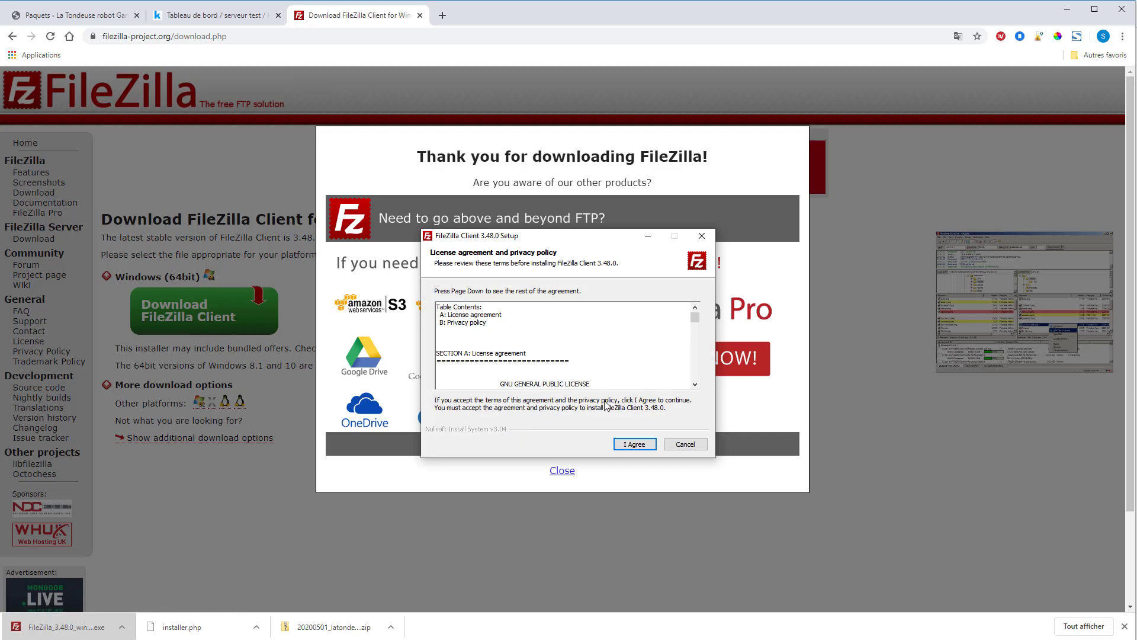
click(634, 445)
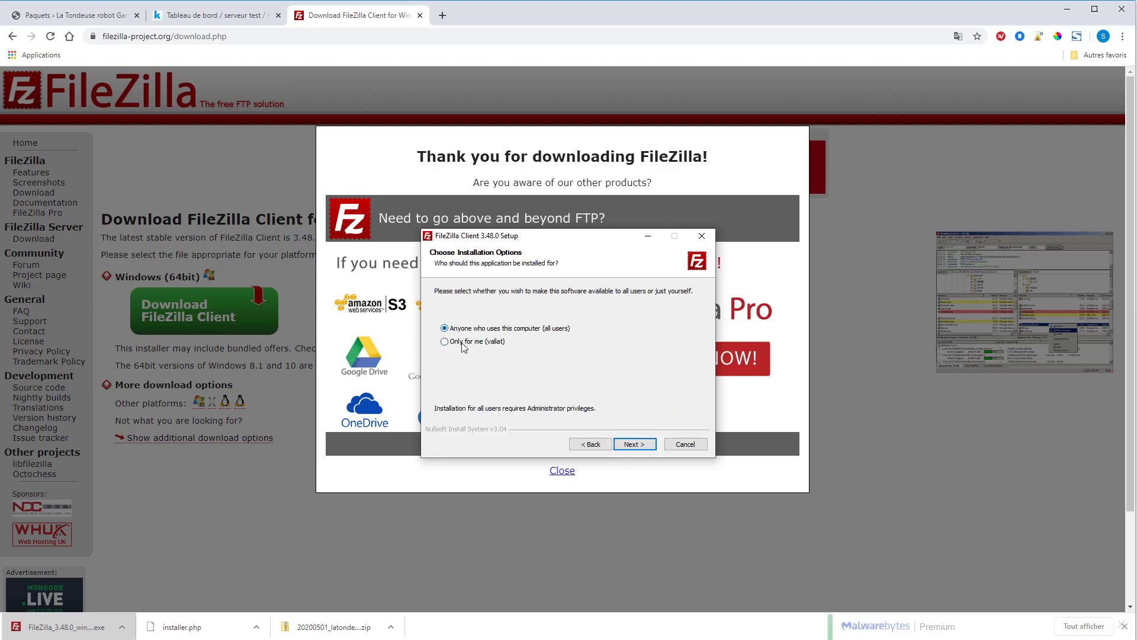
click(450, 346)
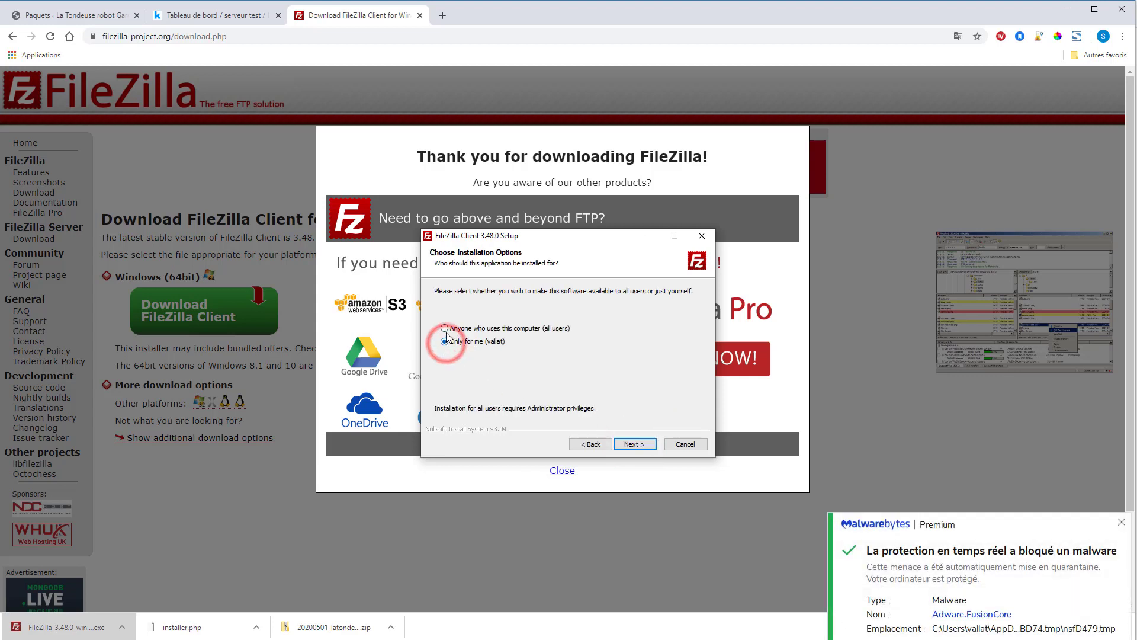
click(446, 329)
click(638, 449)
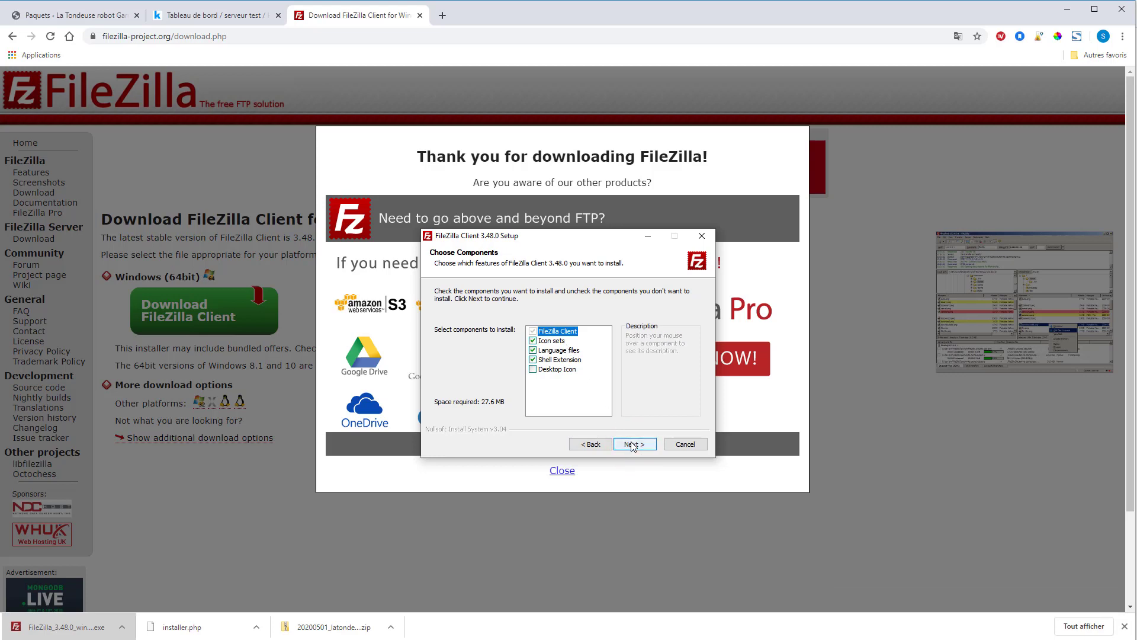
click(633, 446)
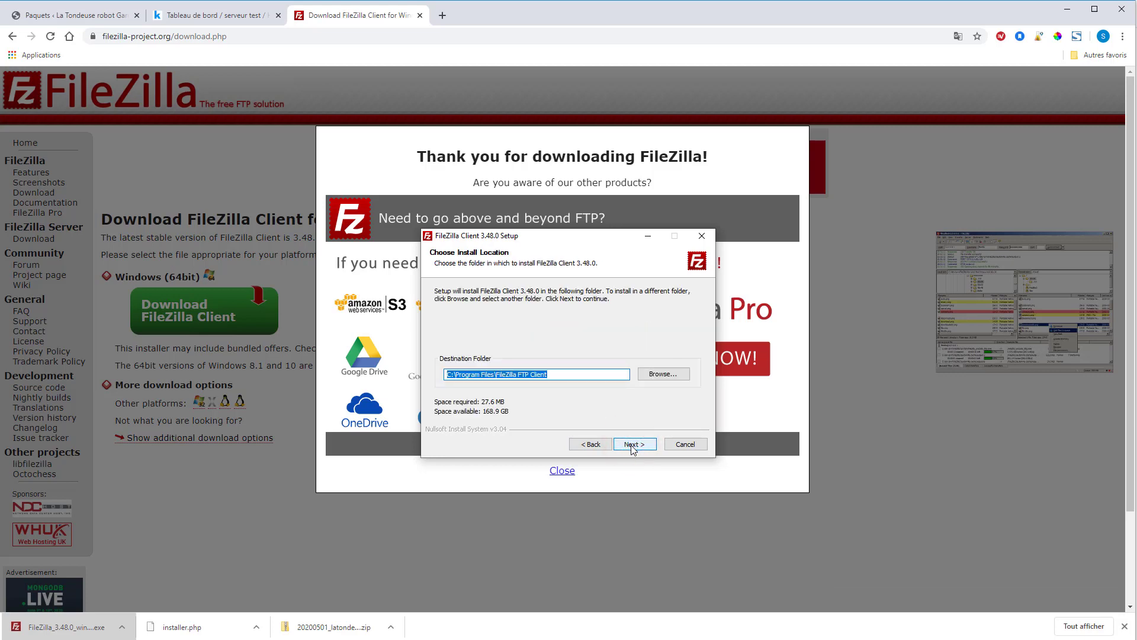
click(632, 445)
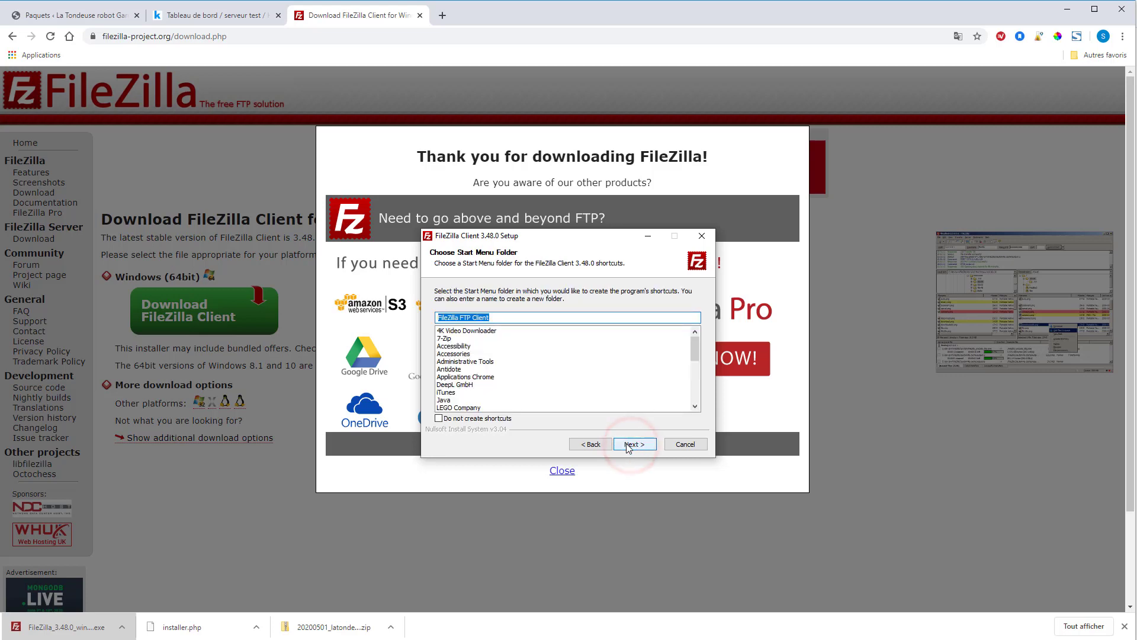
click(630, 445)
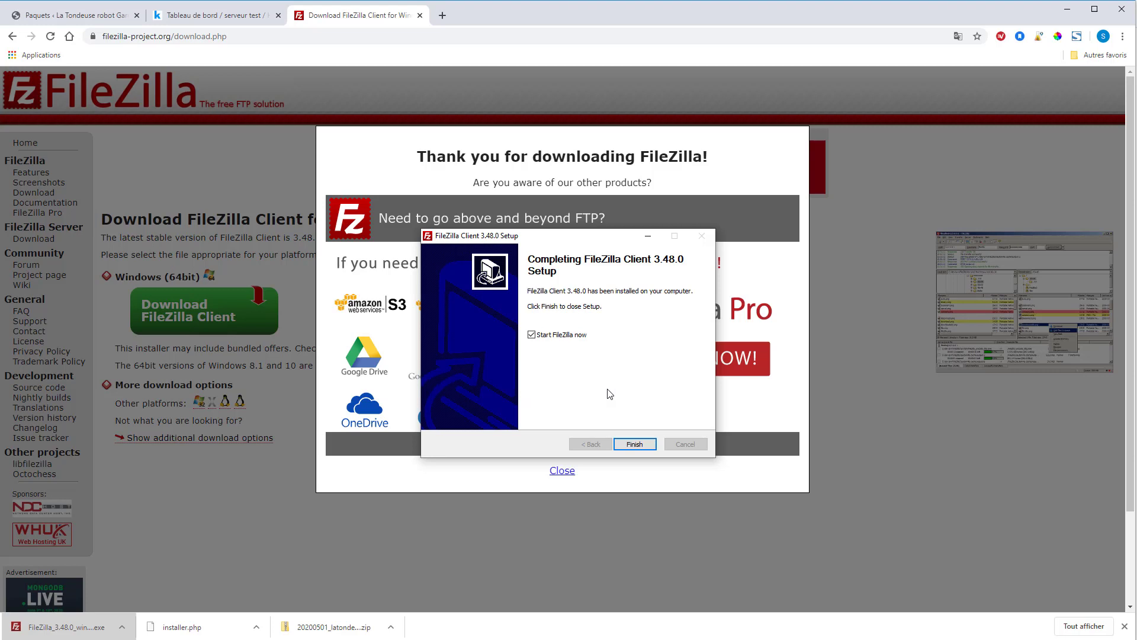
- Finish the setup with FileZilla starting immediately, dismiss its welcome dialog and reposition the FileZilla window
click(636, 445)
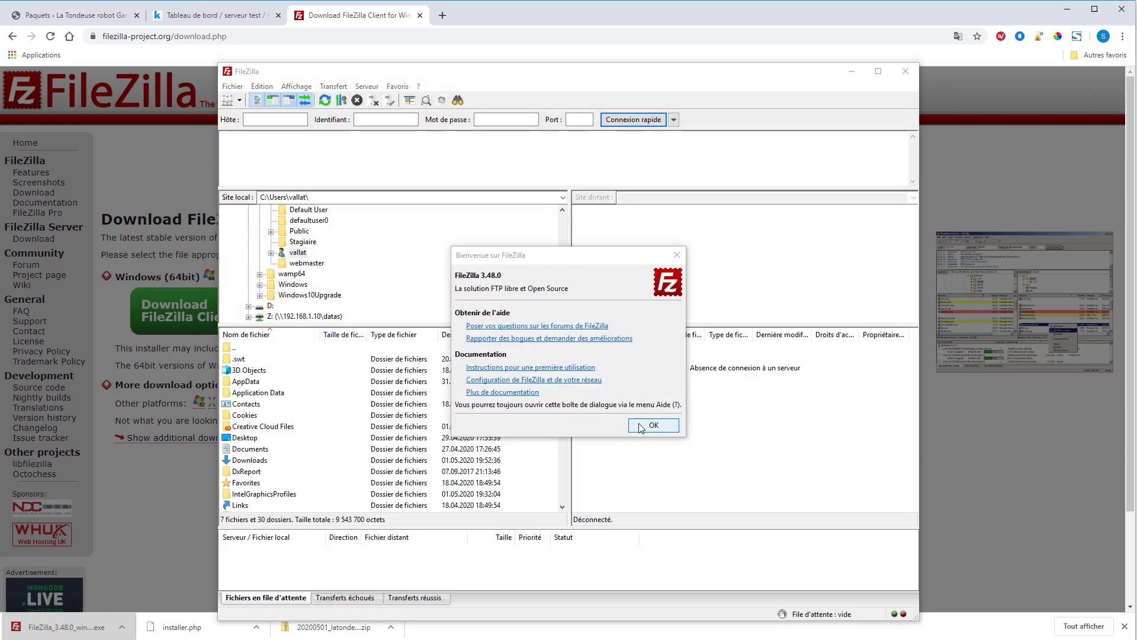
click(639, 424)
drag(646, 80, 726, 51)
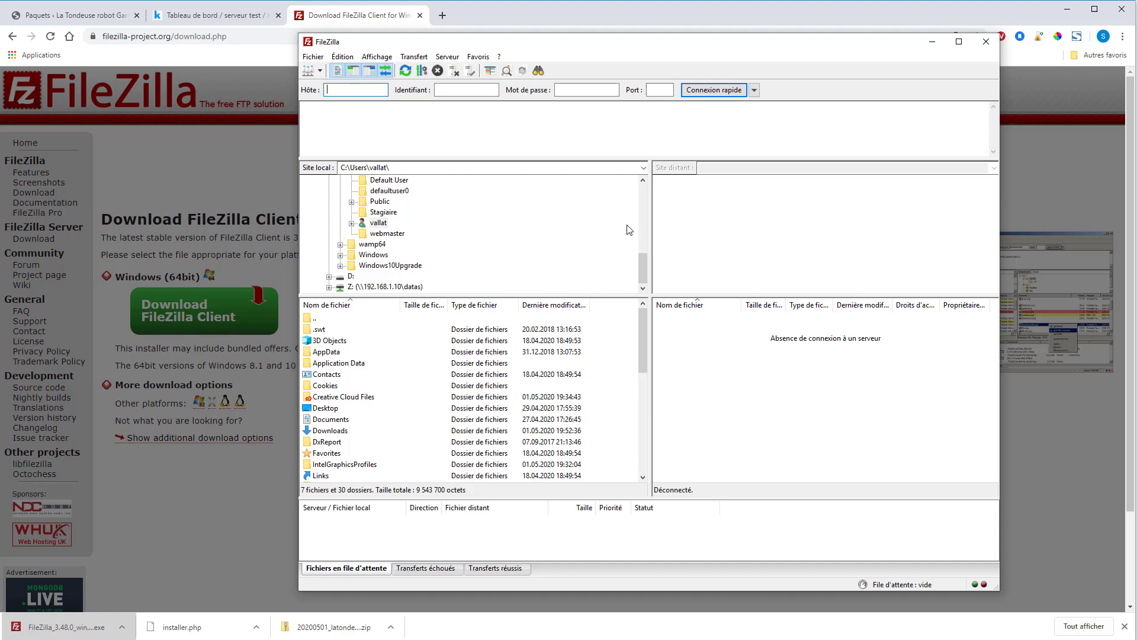
- In Chrome, create the hosting site gardena.siteweb.ch with DNS updates, replacement of existing entries and a free Let's Encrypt certificate, and check its overview
click(197, 16)
click(197, 16)
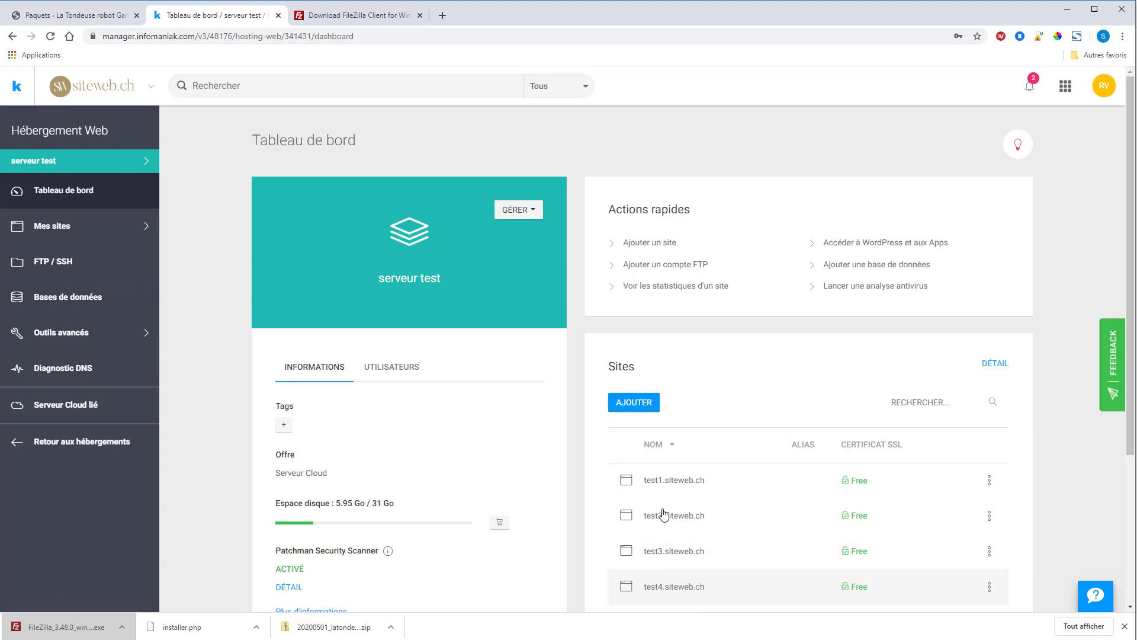
click(633, 403)
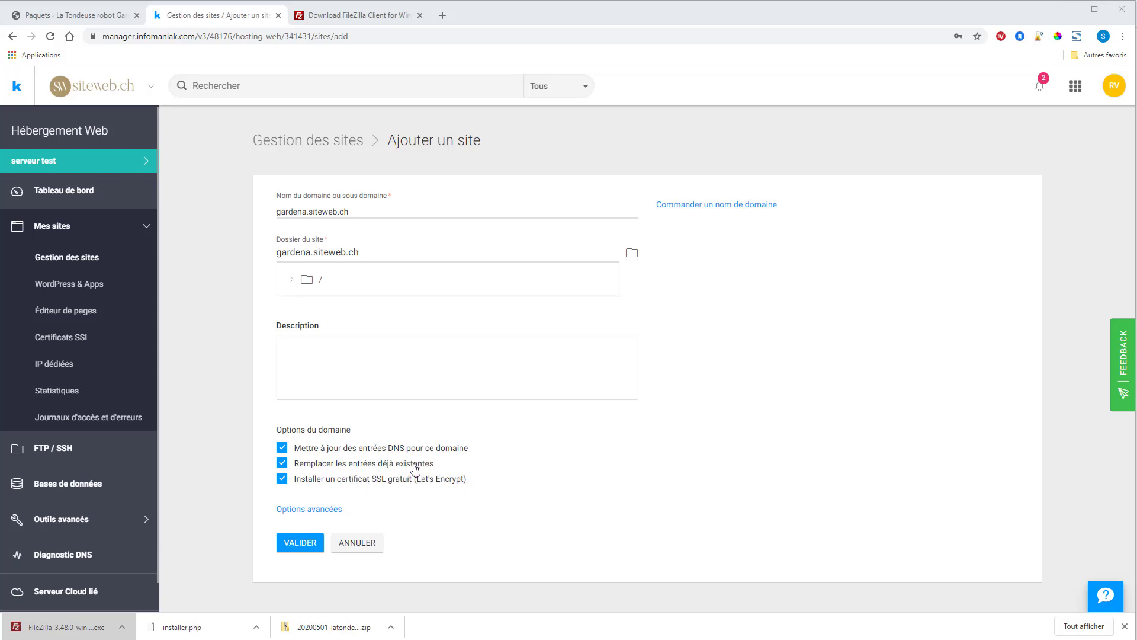
click(303, 542)
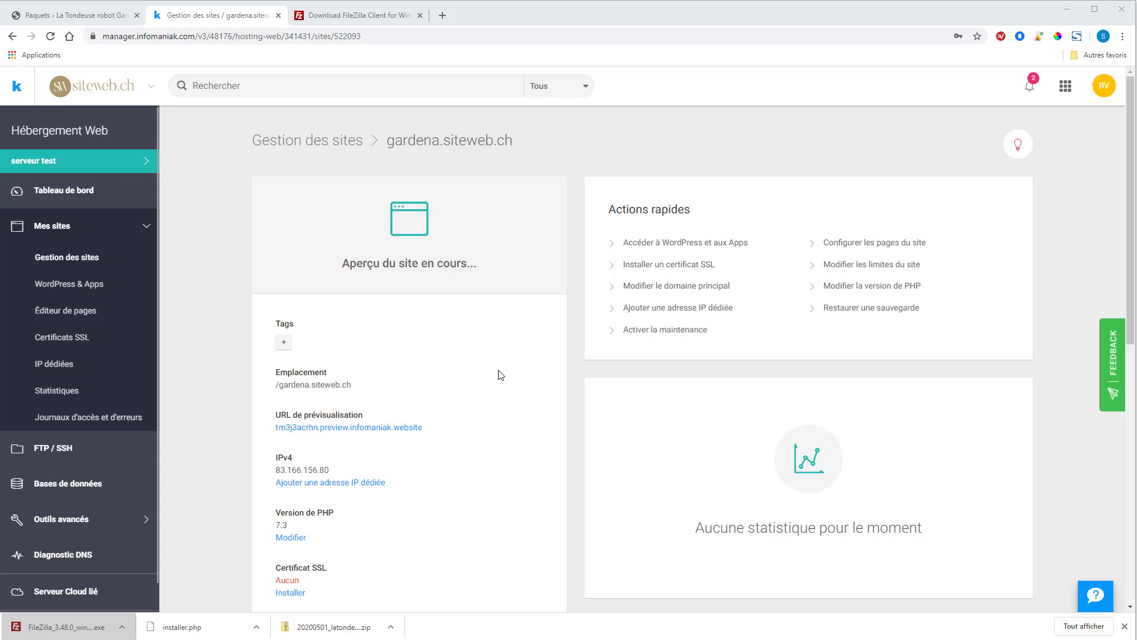
scroll(497, 374, down, 3)
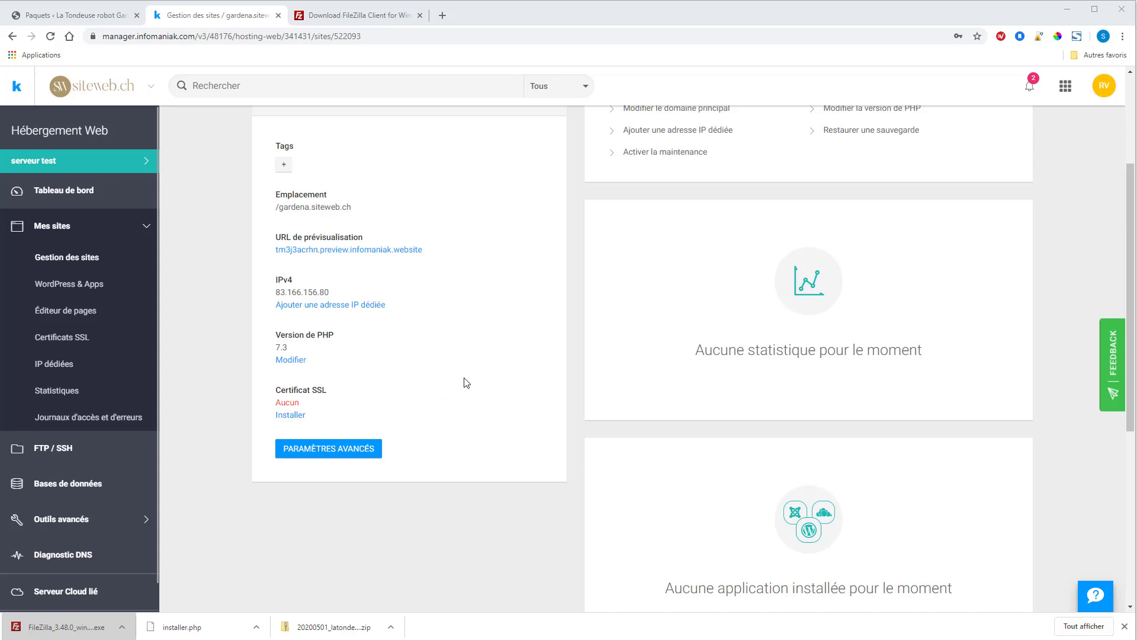
scroll(499, 365, down, 6)
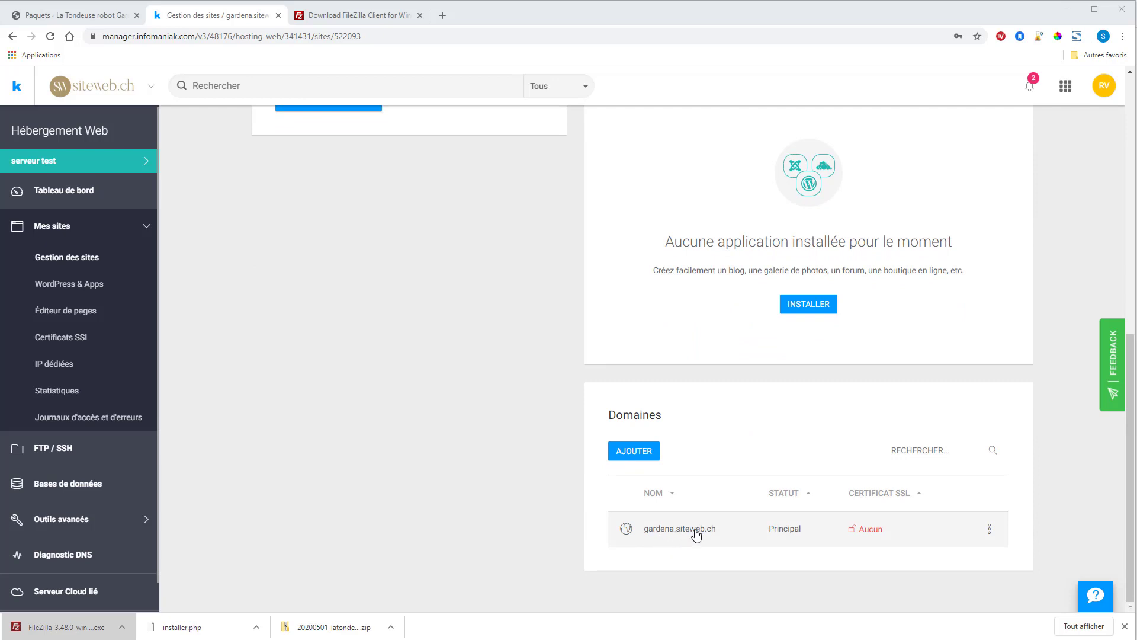
mouse_move(853, 531)
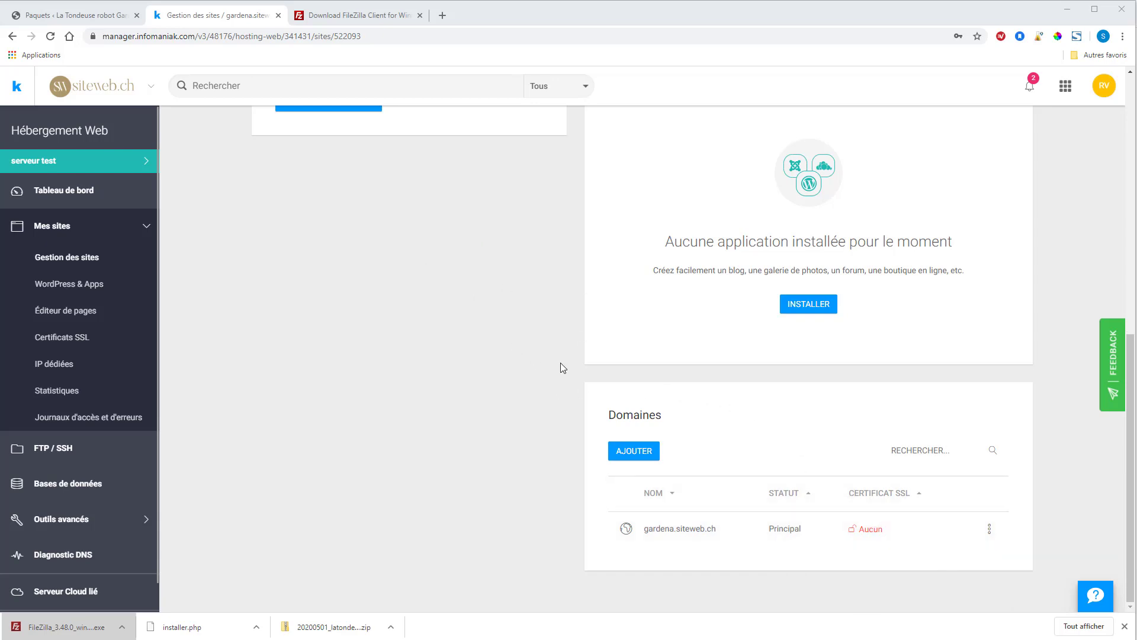
- Add an FTP-only account named gardena, enter its password and restrict it to the target directory /gardena.siteweb.ch
click(55, 451)
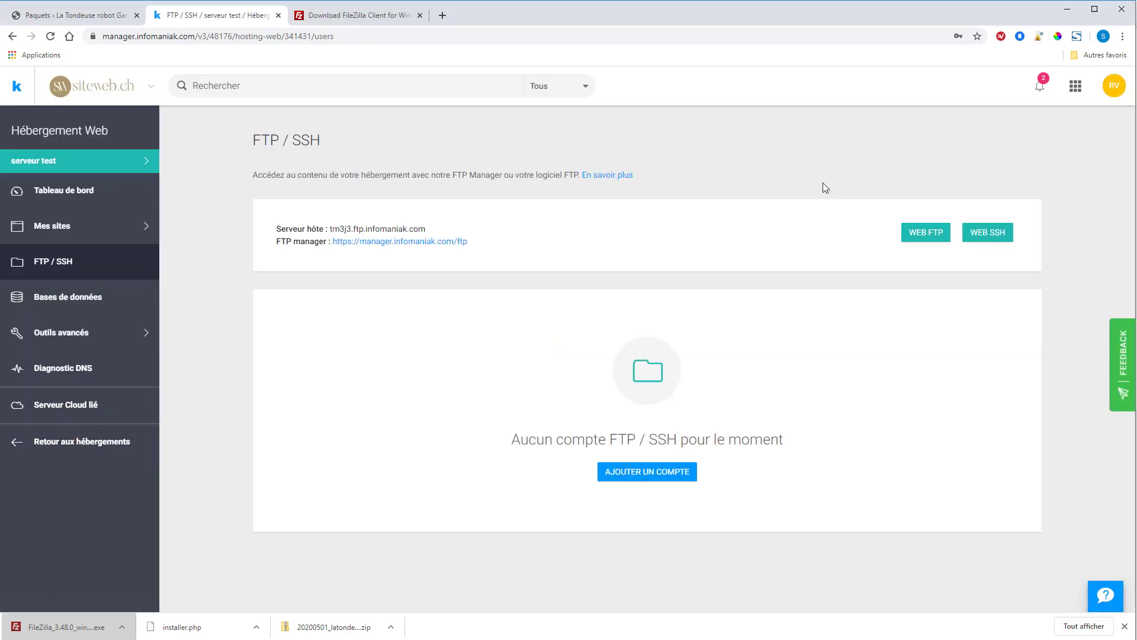
click(646, 471)
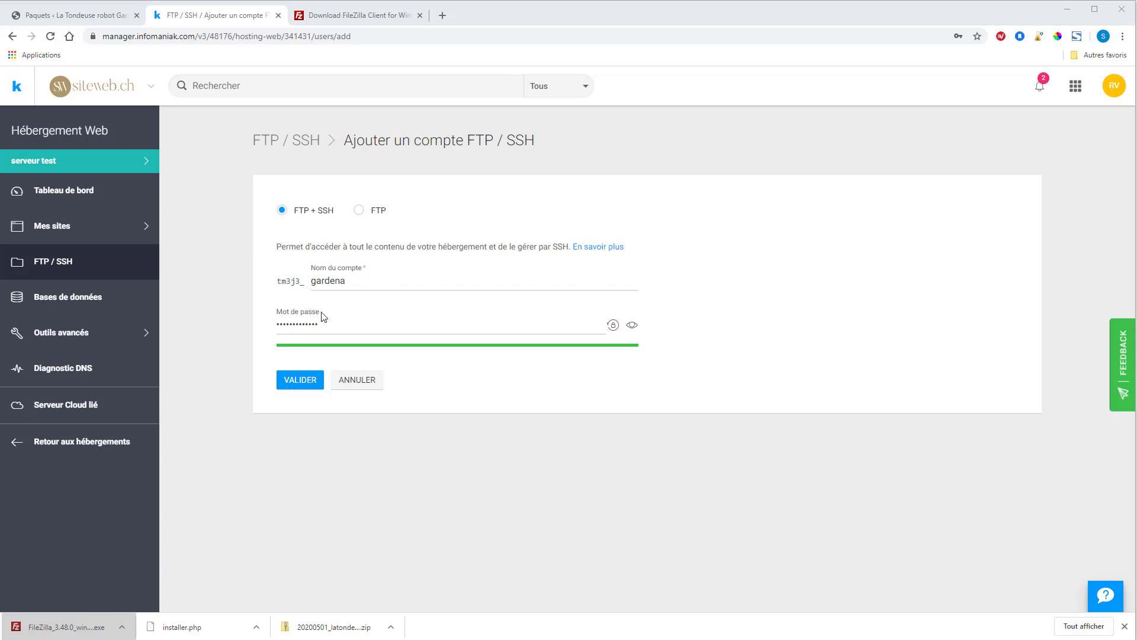
click(360, 211)
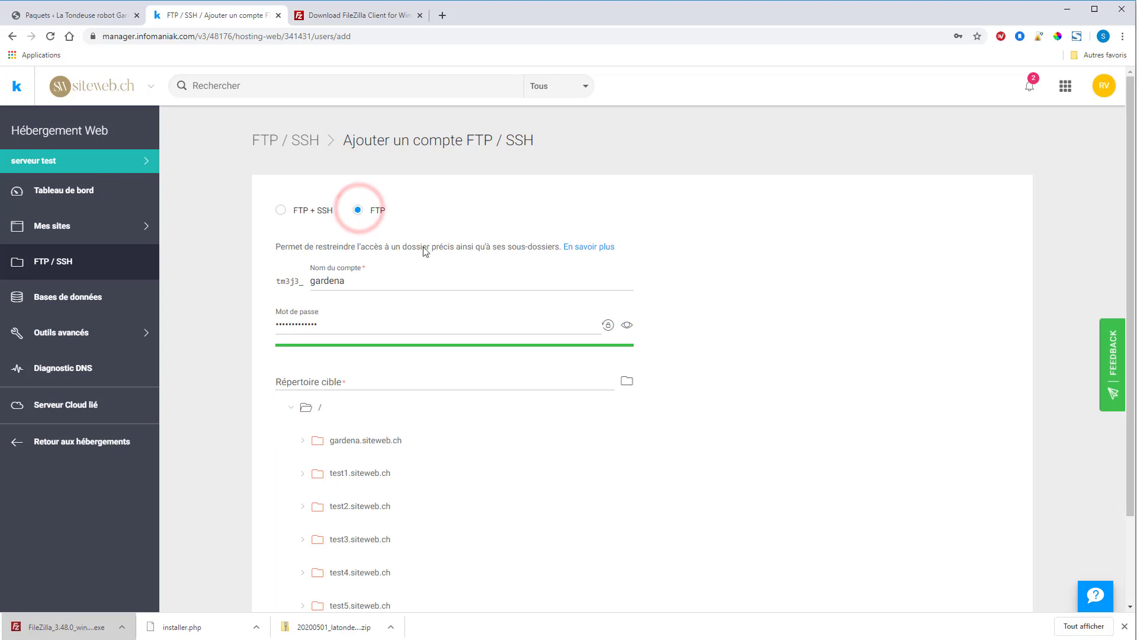
click(351, 441)
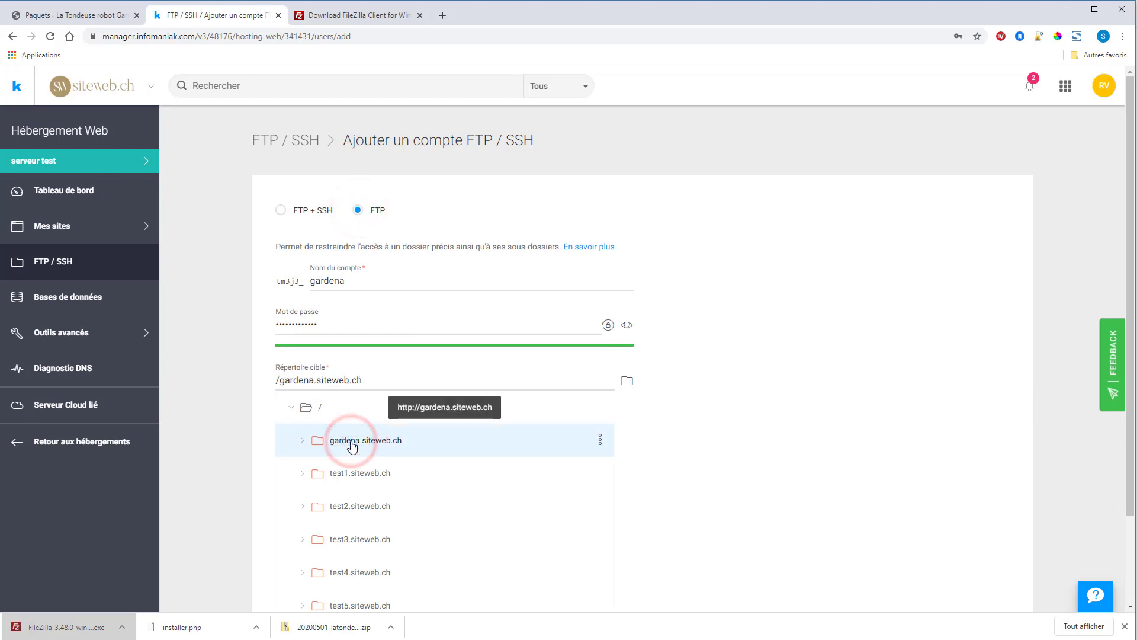
scroll(797, 385, down, 2)
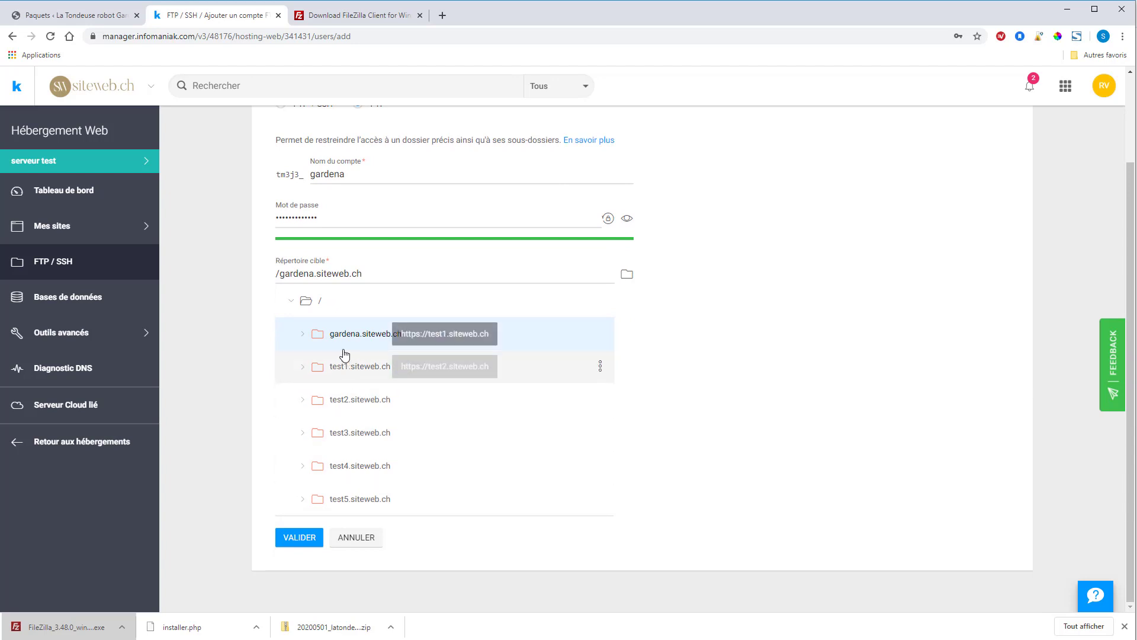
click(297, 539)
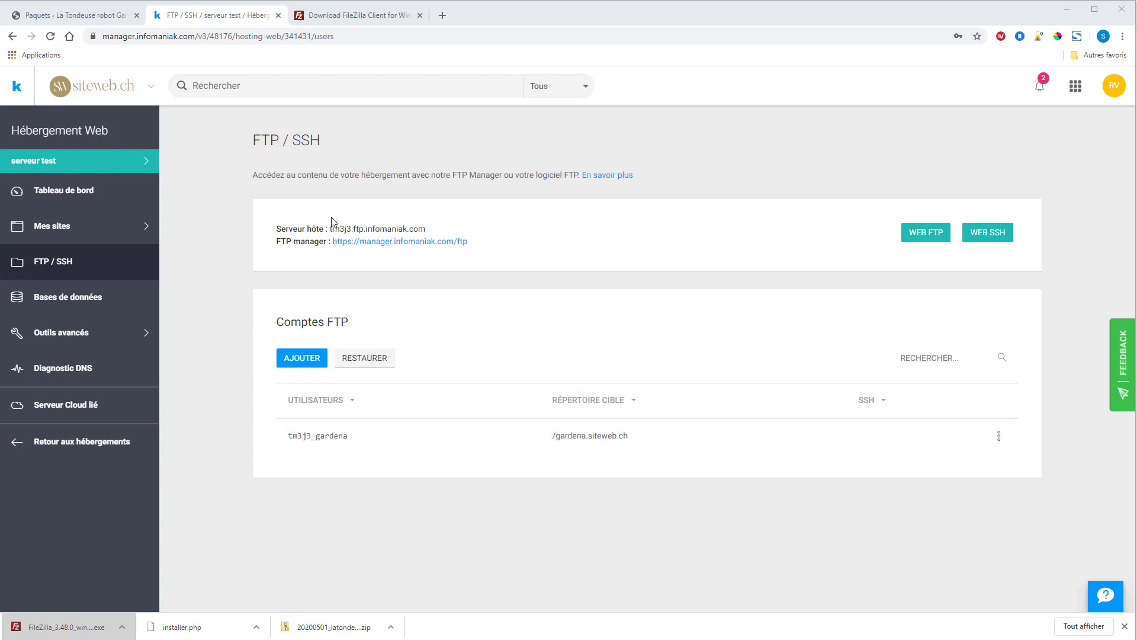
- Copy the FTP host name tm3j3.ftp.infomaniak.com from the hosting manager into FileZilla's host field
drag(330, 228, 425, 228)
key(ctrl+c)
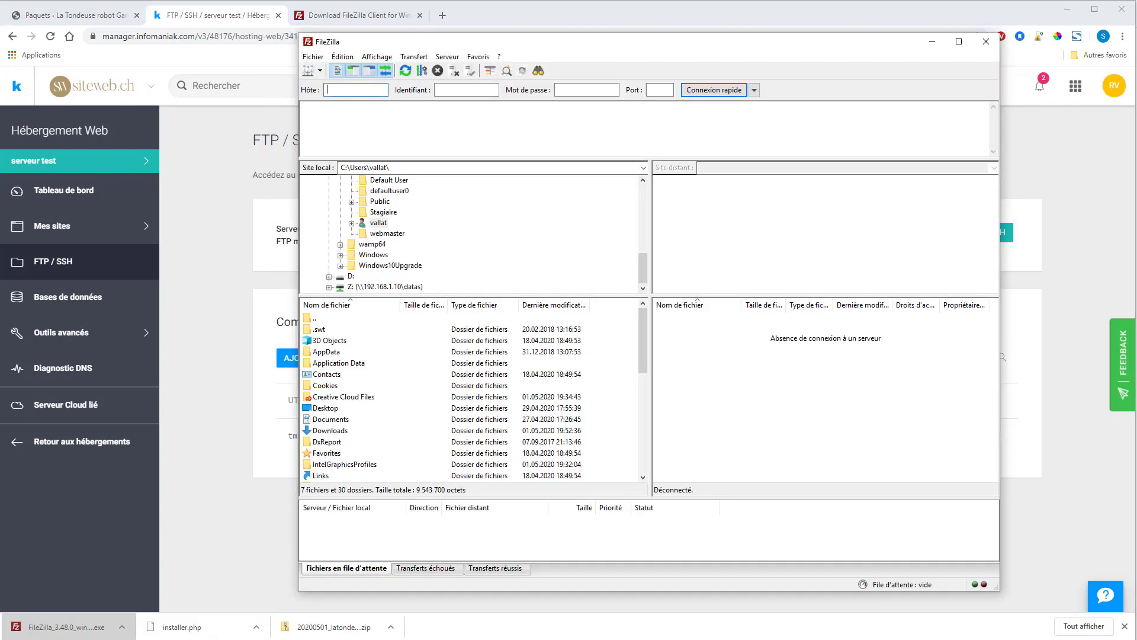
drag(521, 41, 600, 44)
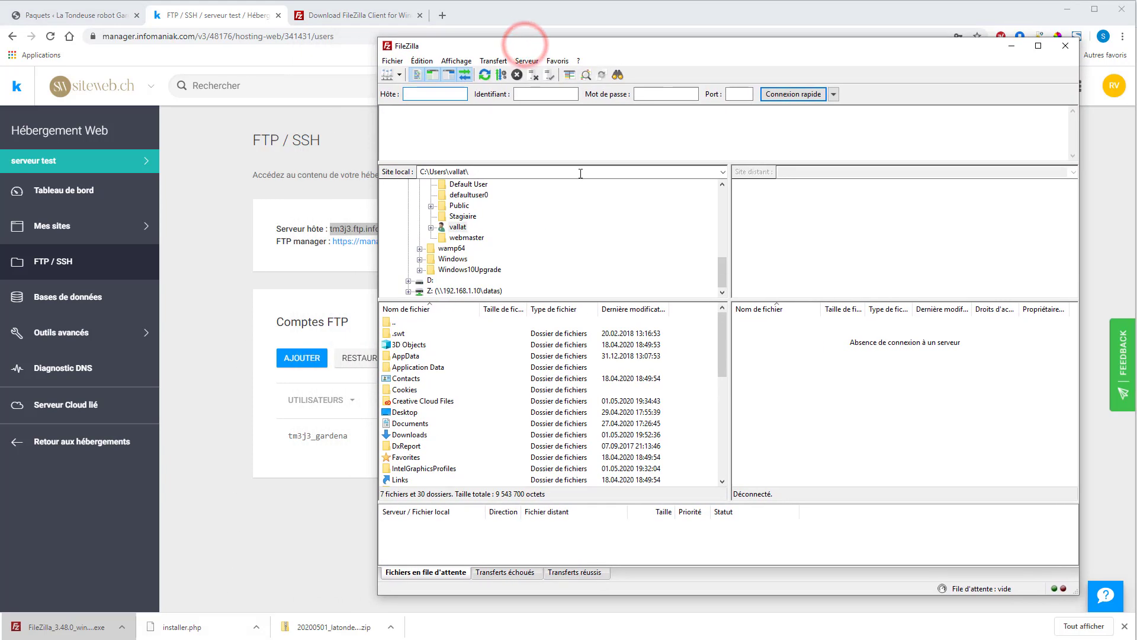
click(407, 92)
key(ctrl+v)
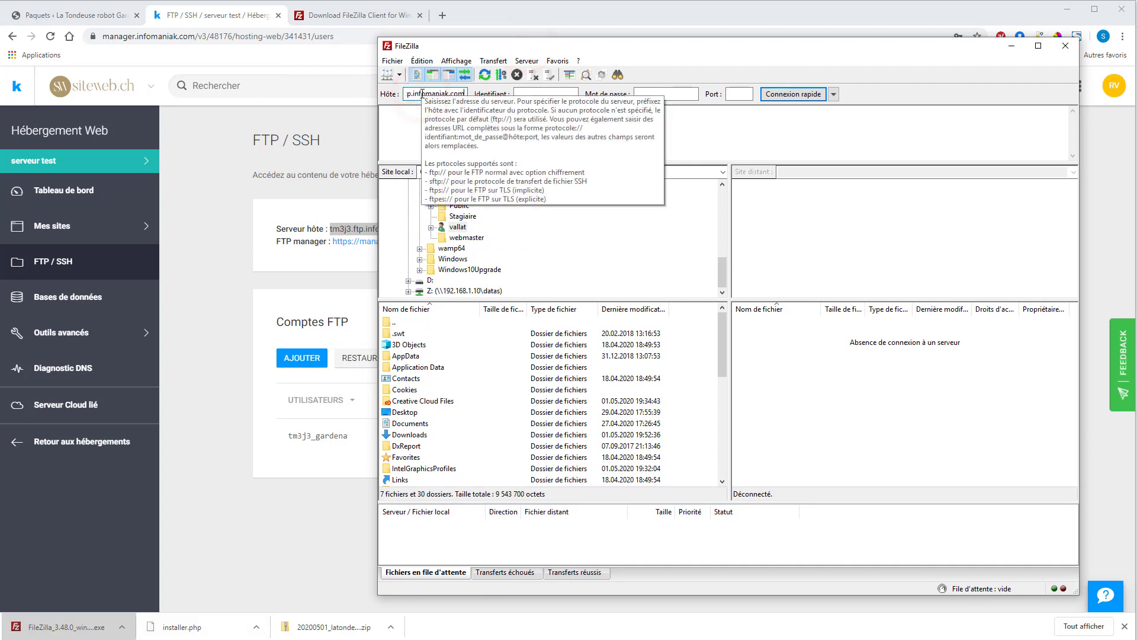
- Copy the new FTP account's username from the hosting manager into FileZilla's identifier field
click(286, 207)
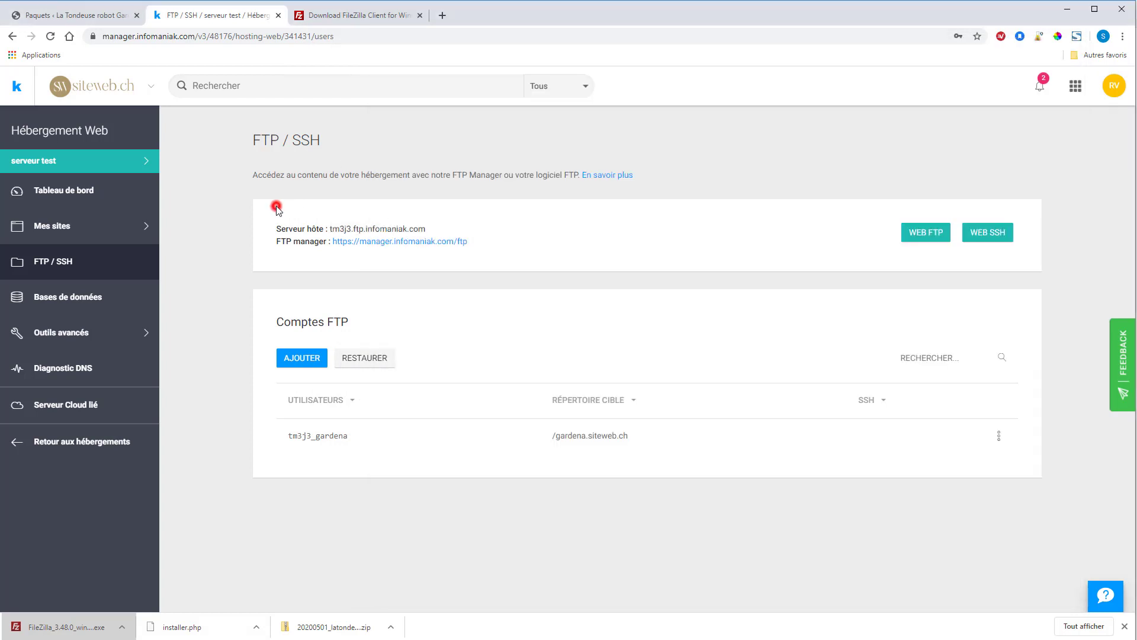
double_click(290, 437)
key(ctrl+c)
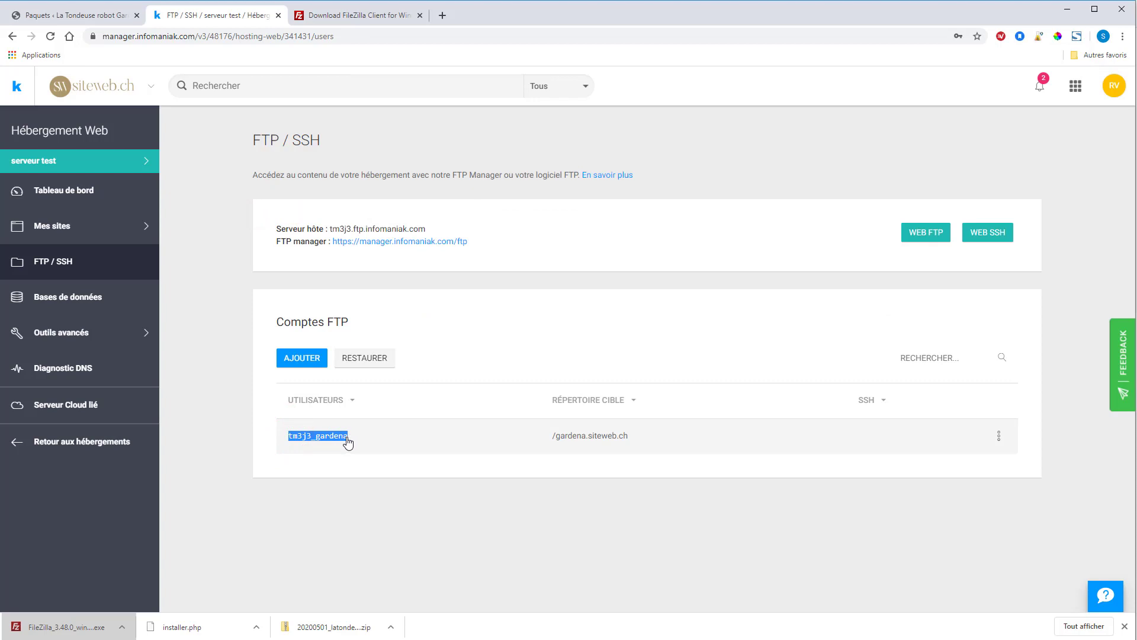
key(alt+Tab)
click(524, 95)
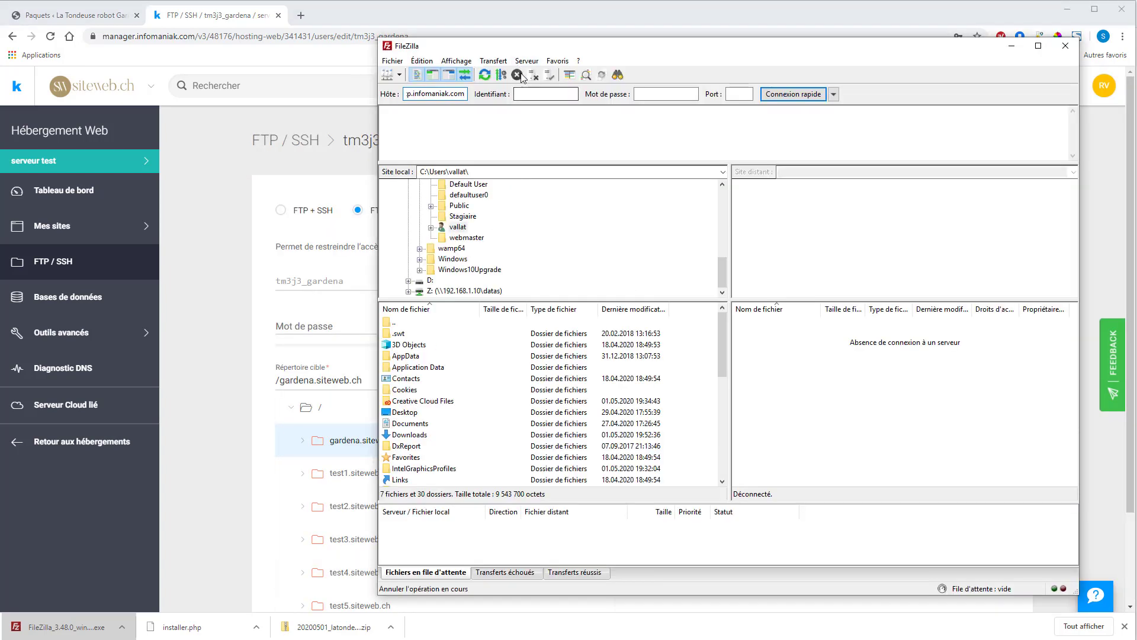
key(ctrl+v)
- Enter the FTP account password, connect without saving passwords and always trust the server's certificate, including for its alternative host names
click(644, 95)
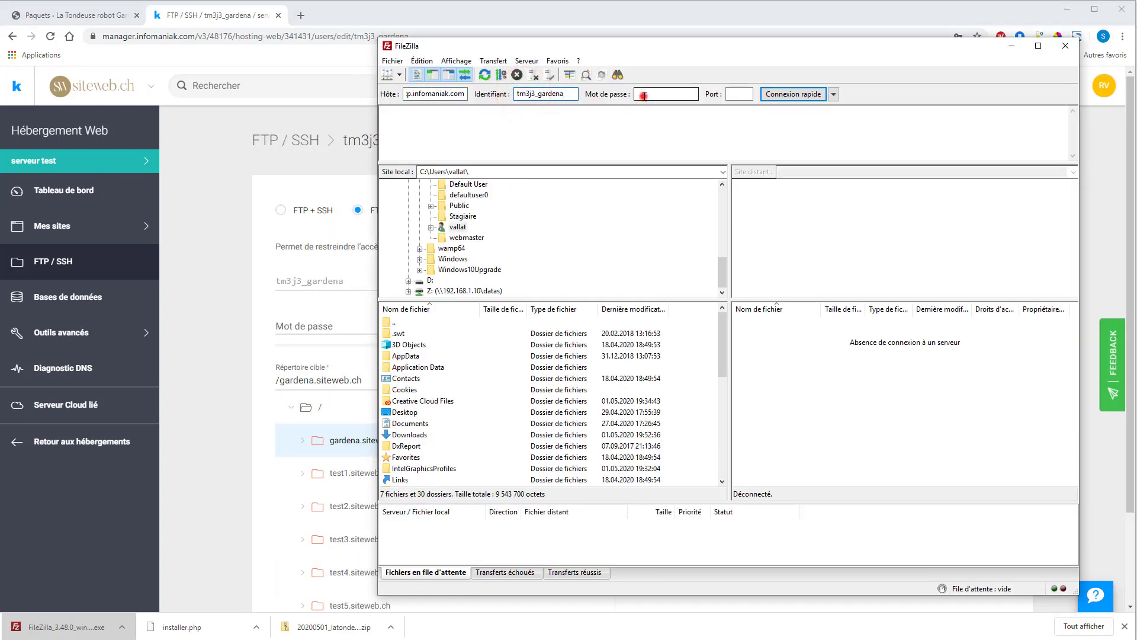
text(••)
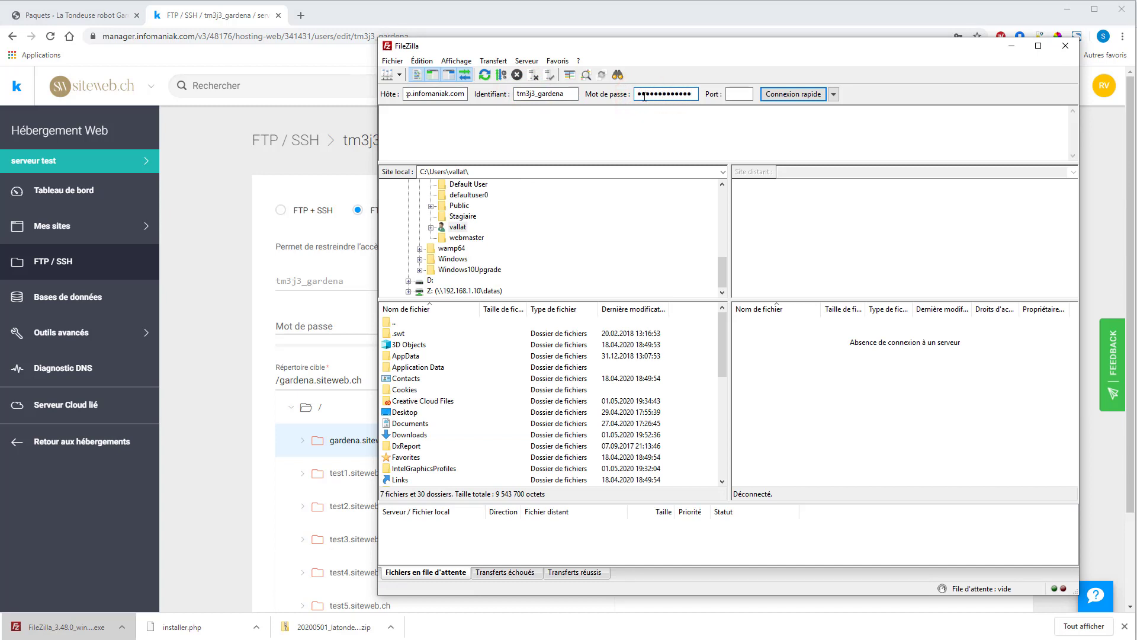
click(788, 93)
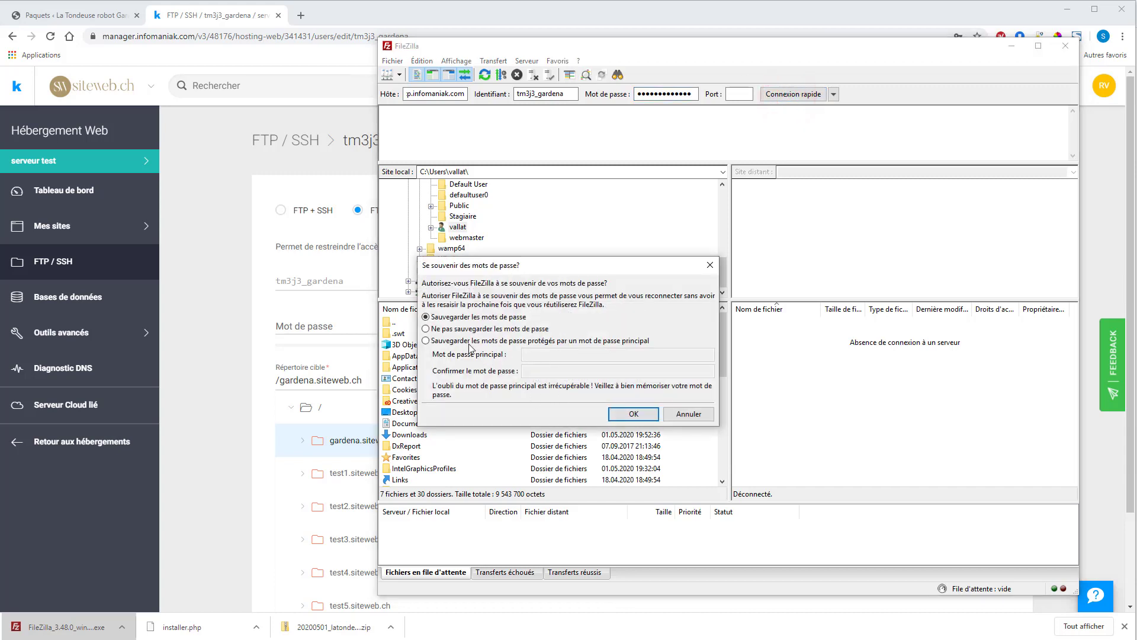
click(437, 331)
click(625, 417)
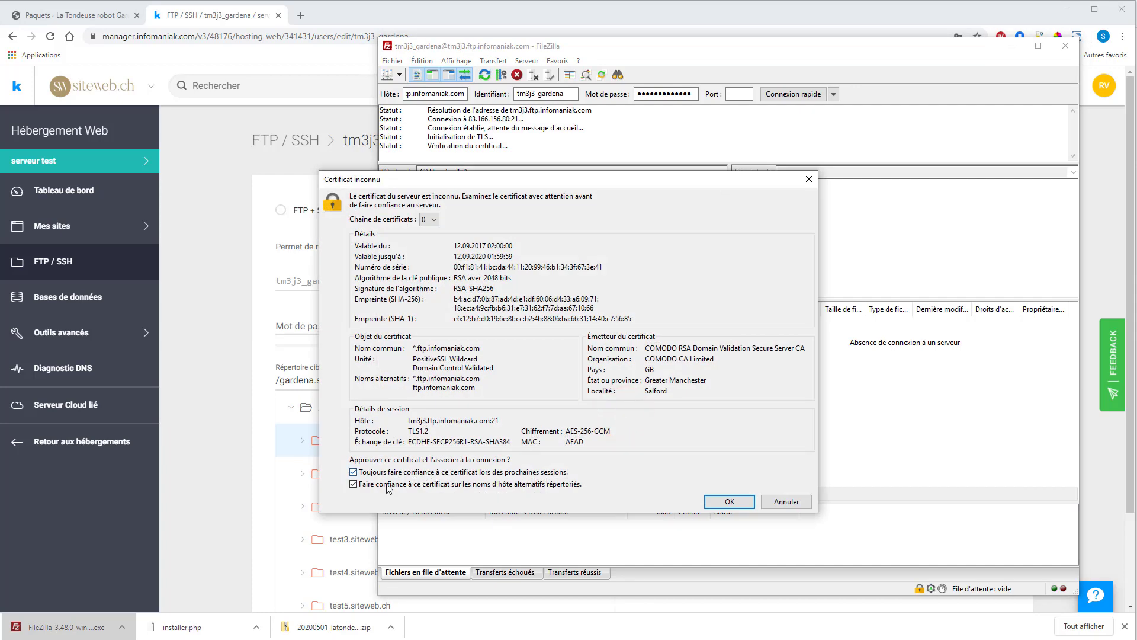
click(722, 502)
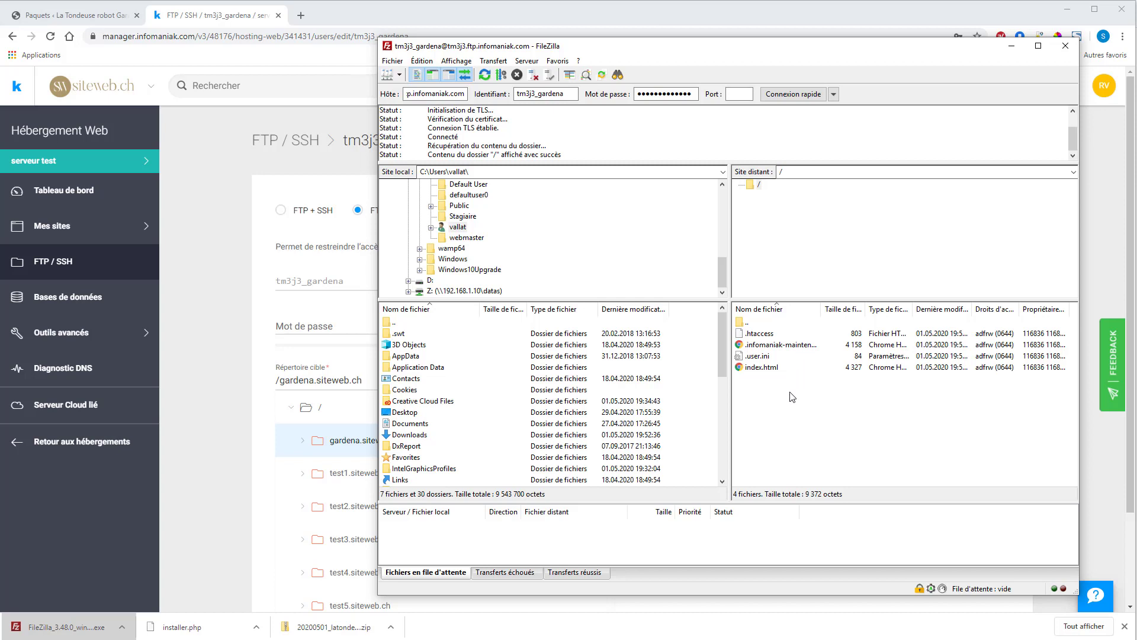
- Delete index.html from the remote site's root folder on the server
click(759, 368)
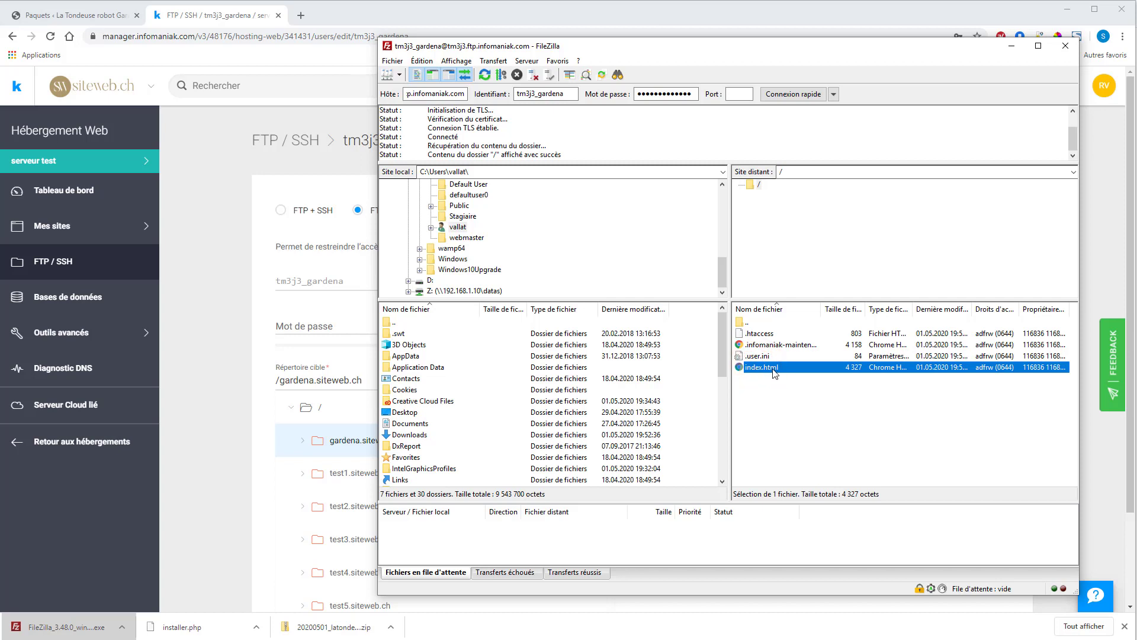
key(Delete)
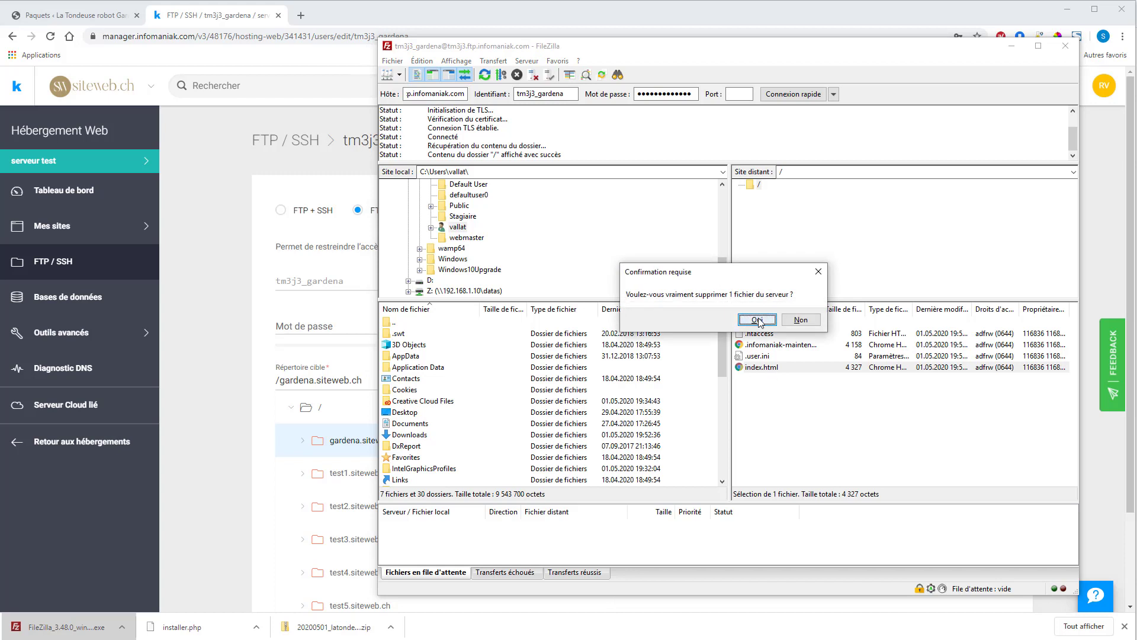
click(757, 320)
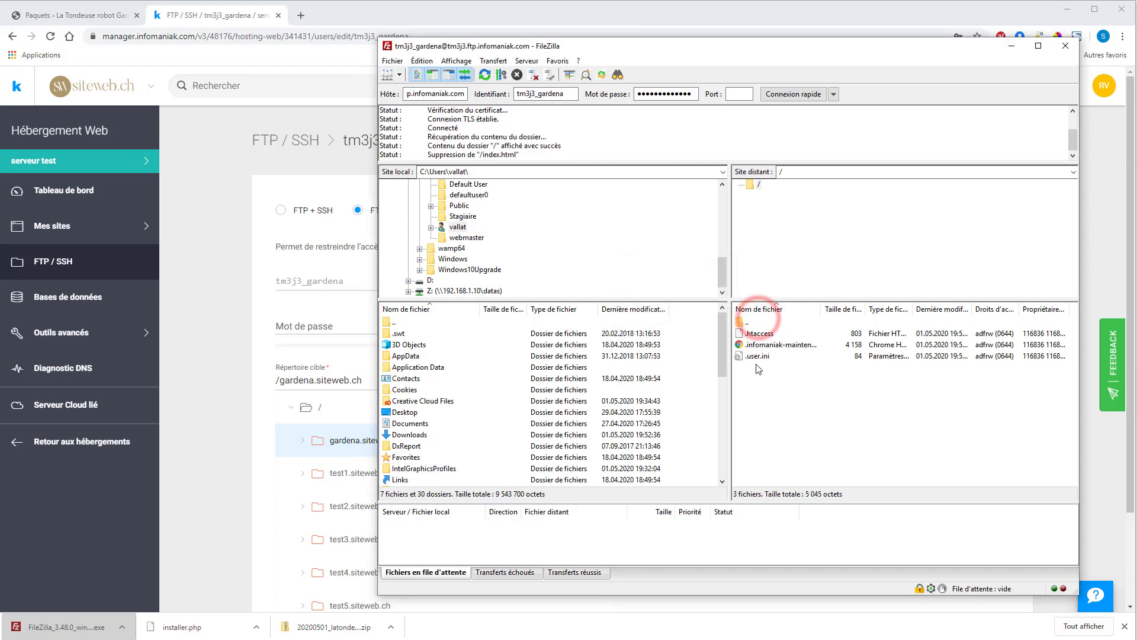
- Upload installer.php and the 20200501 Duplicator zip archive from the local Downloads folder to the remote root folder
click(408, 437)
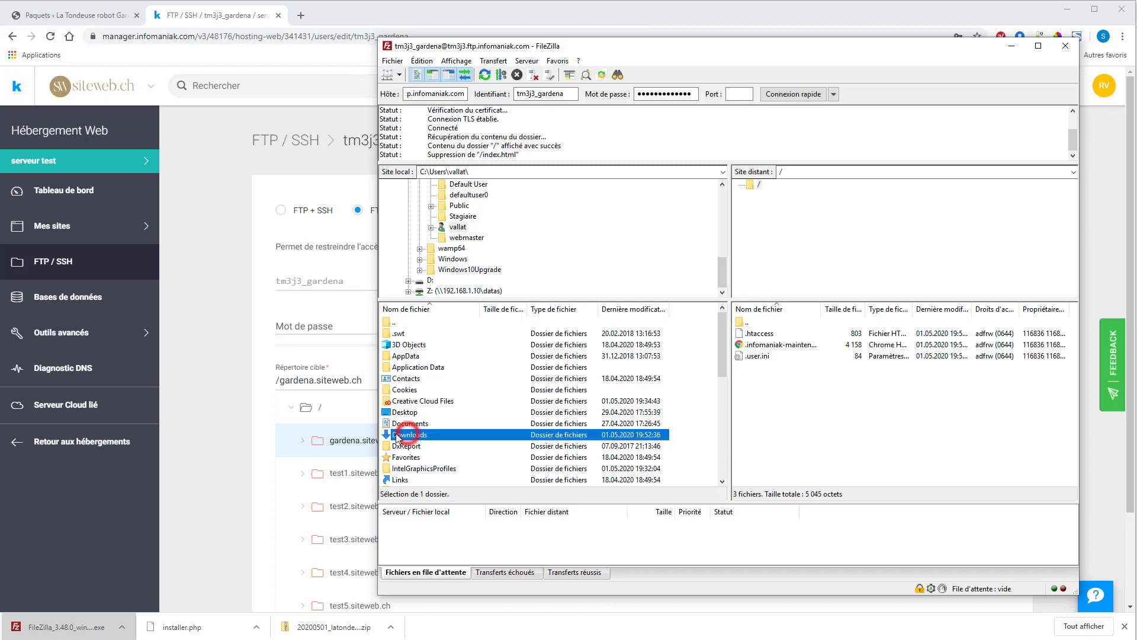
double_click(410, 435)
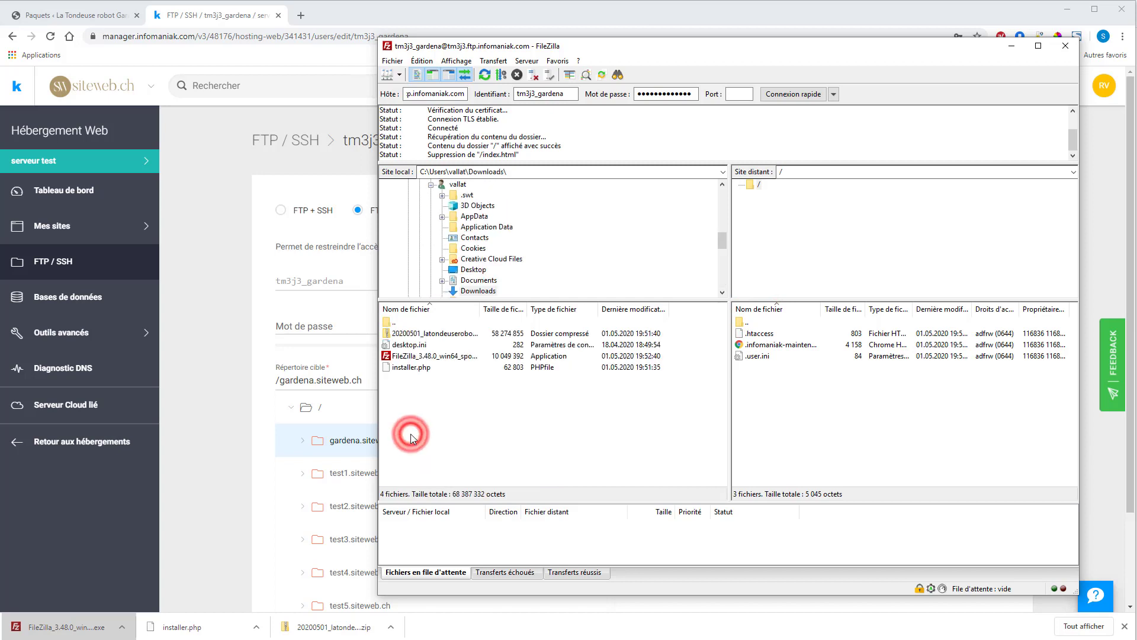
click(413, 370)
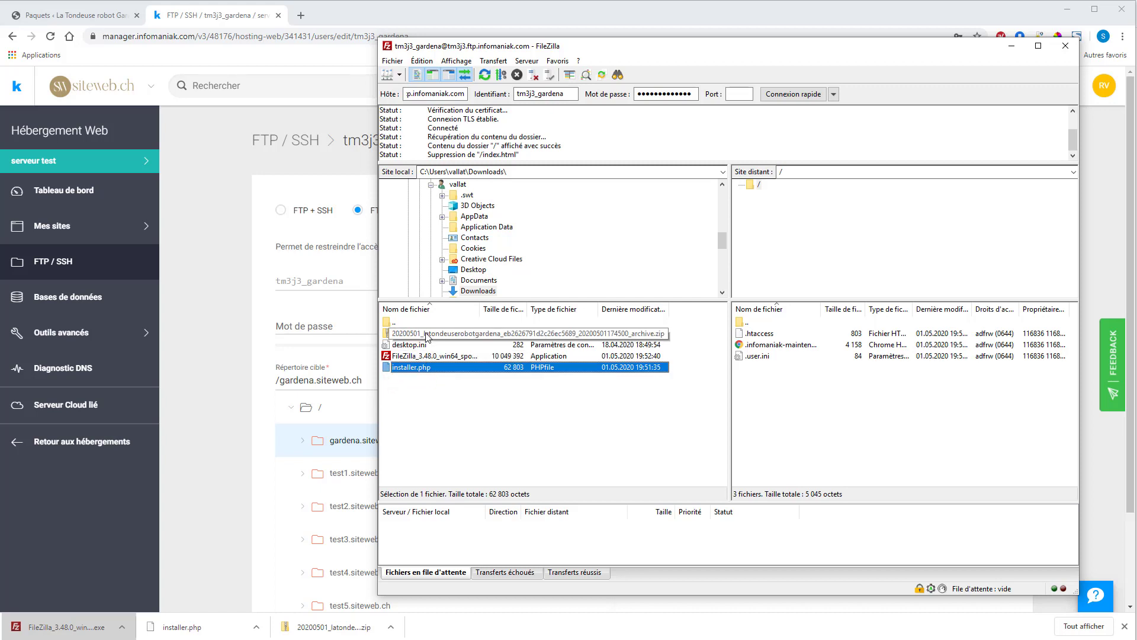
ctrl+click(428, 335)
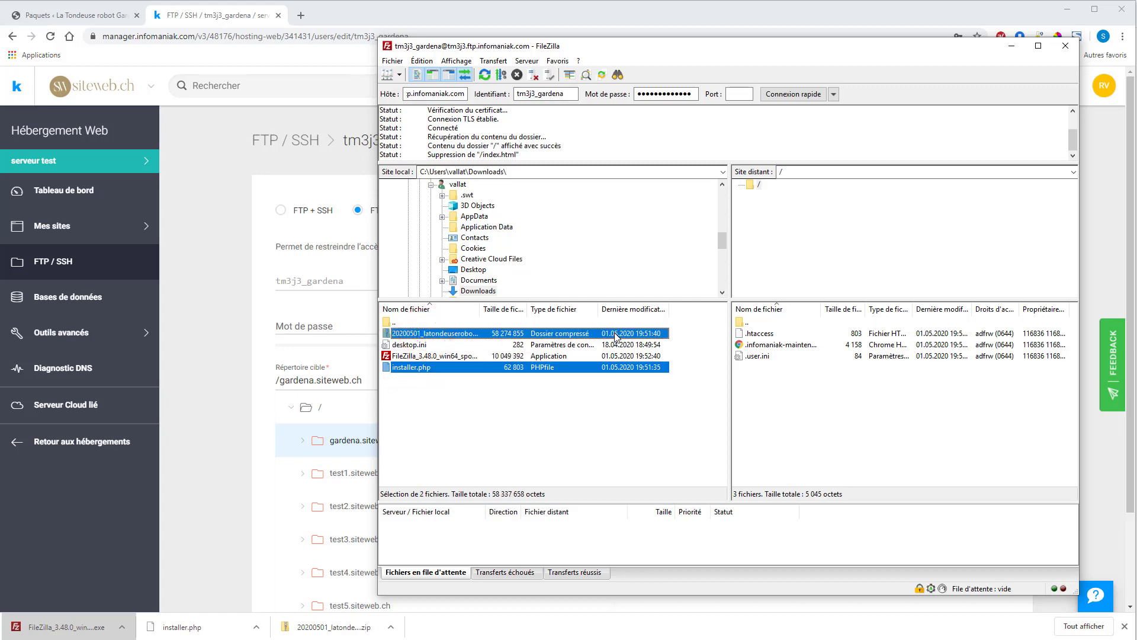
drag(615, 333, 790, 415)
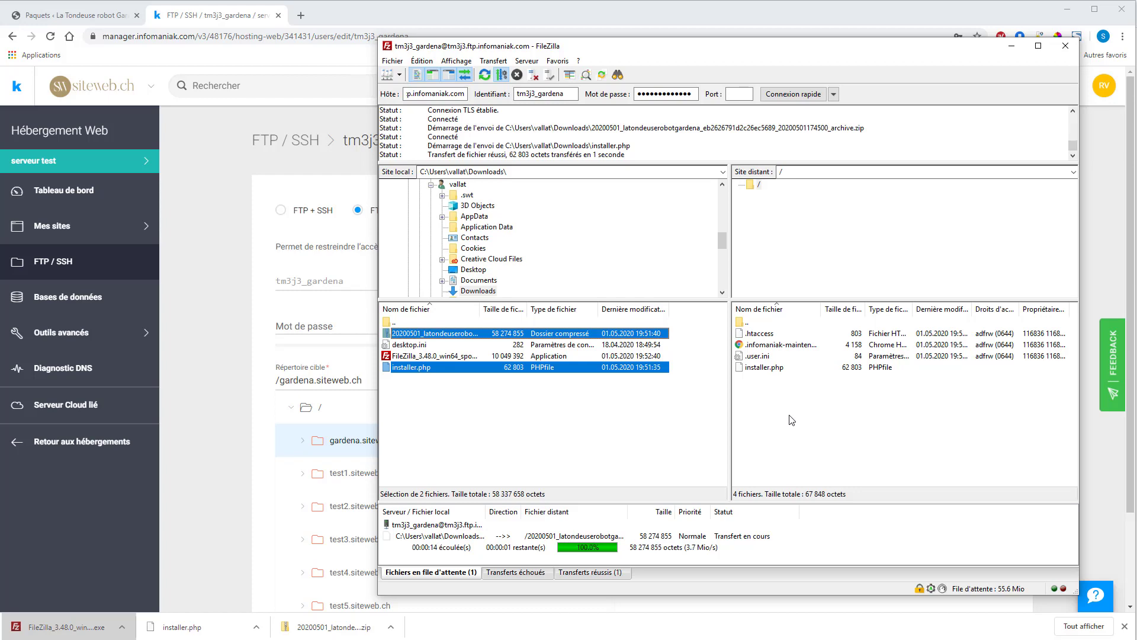
text(http)
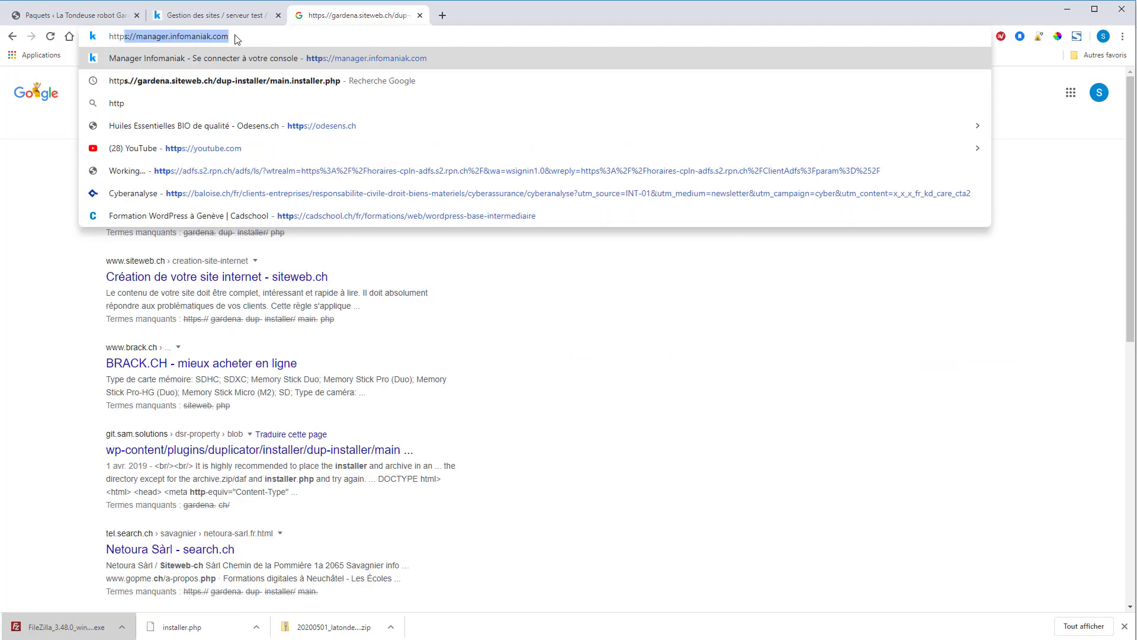
text(s:)
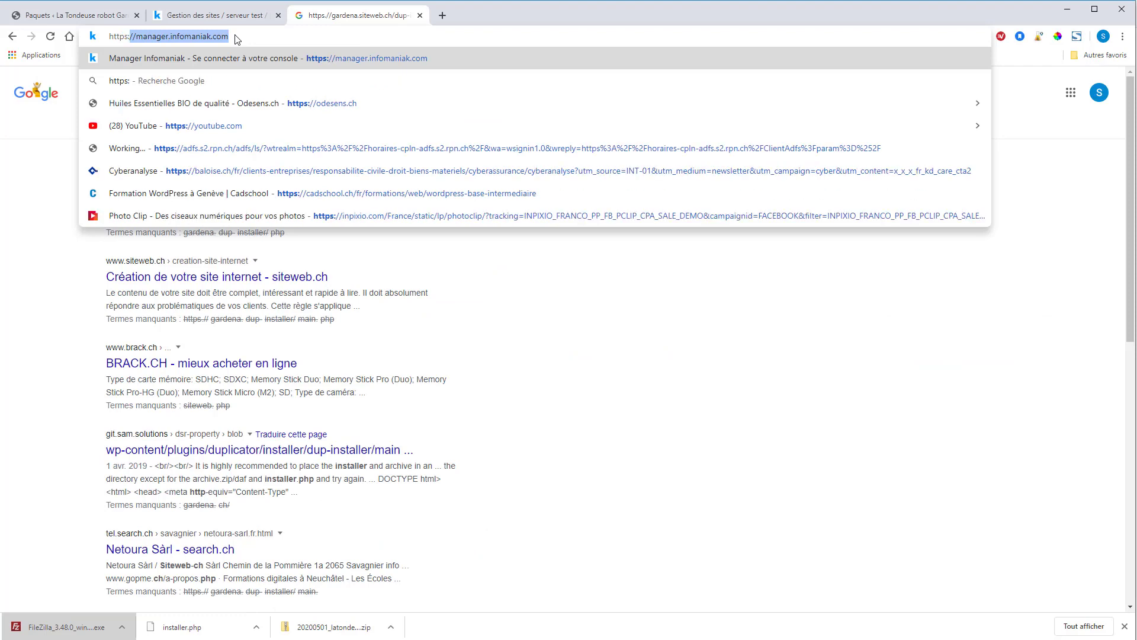
text(//gar)
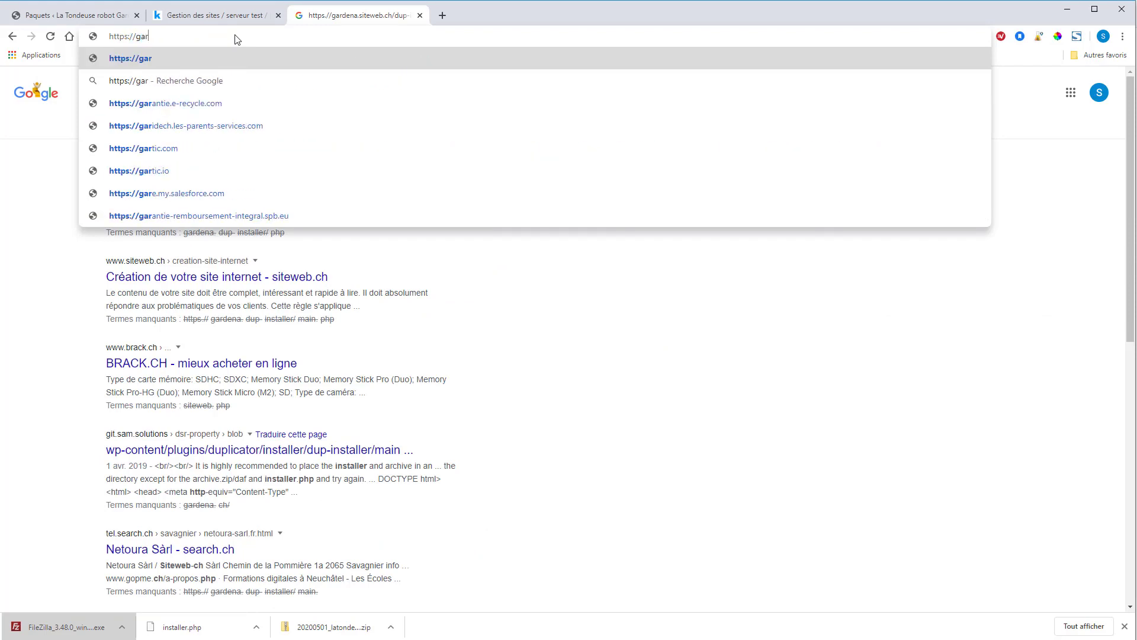
text(dena.si)
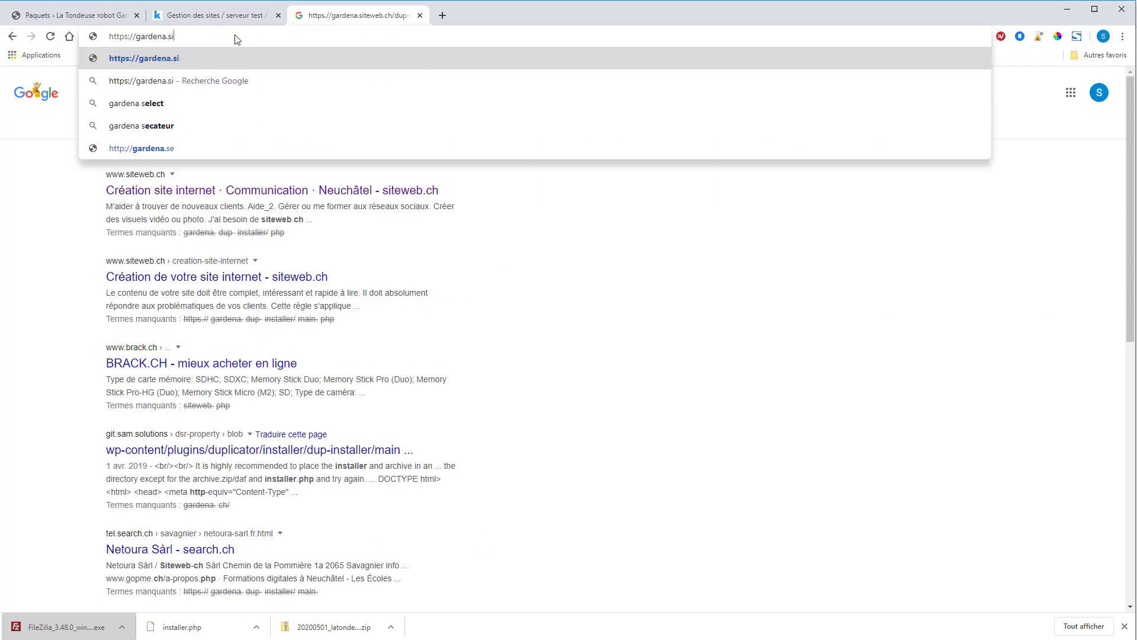
text(teweb.ch)
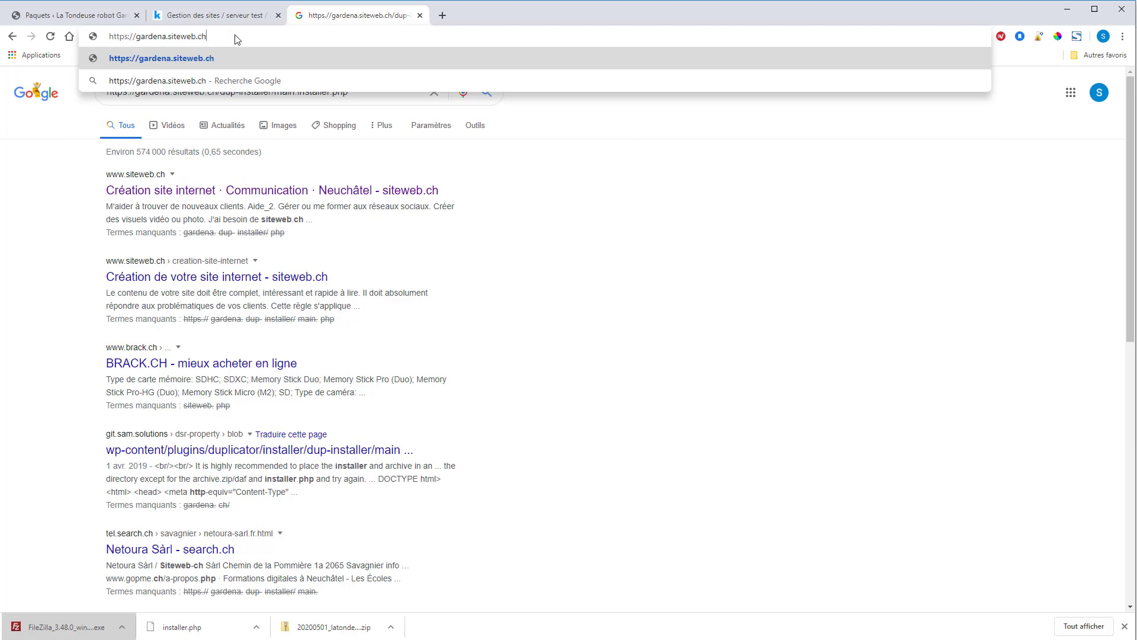
text(/installer.php)
key(Return)
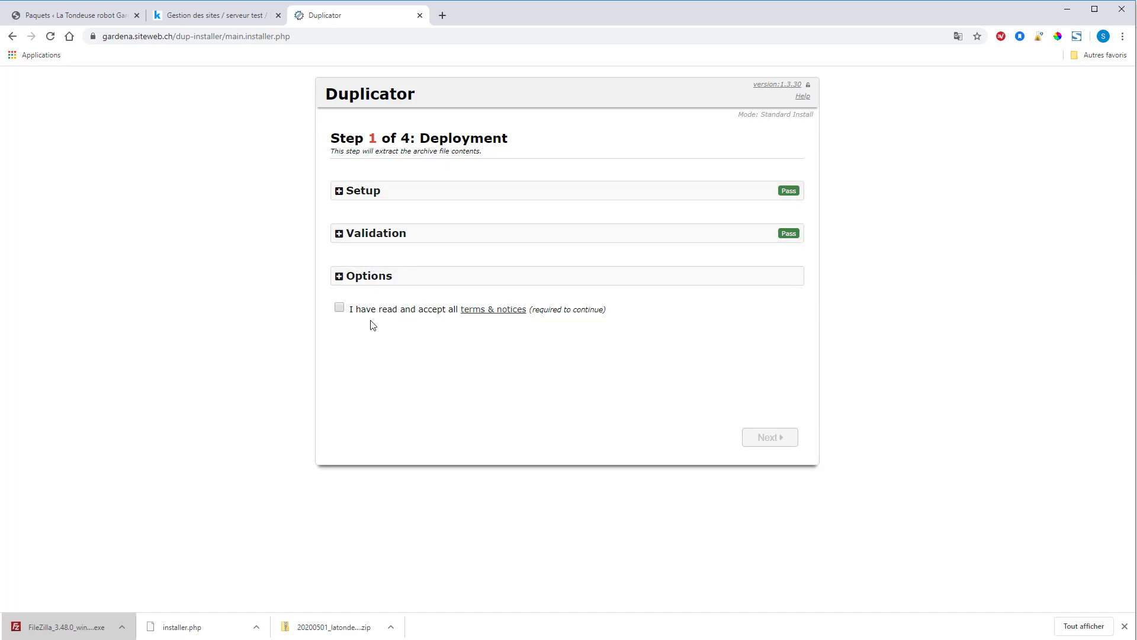
- Show the deployment options, accept the terms and notices, and run the archive extraction with the default options
click(339, 277)
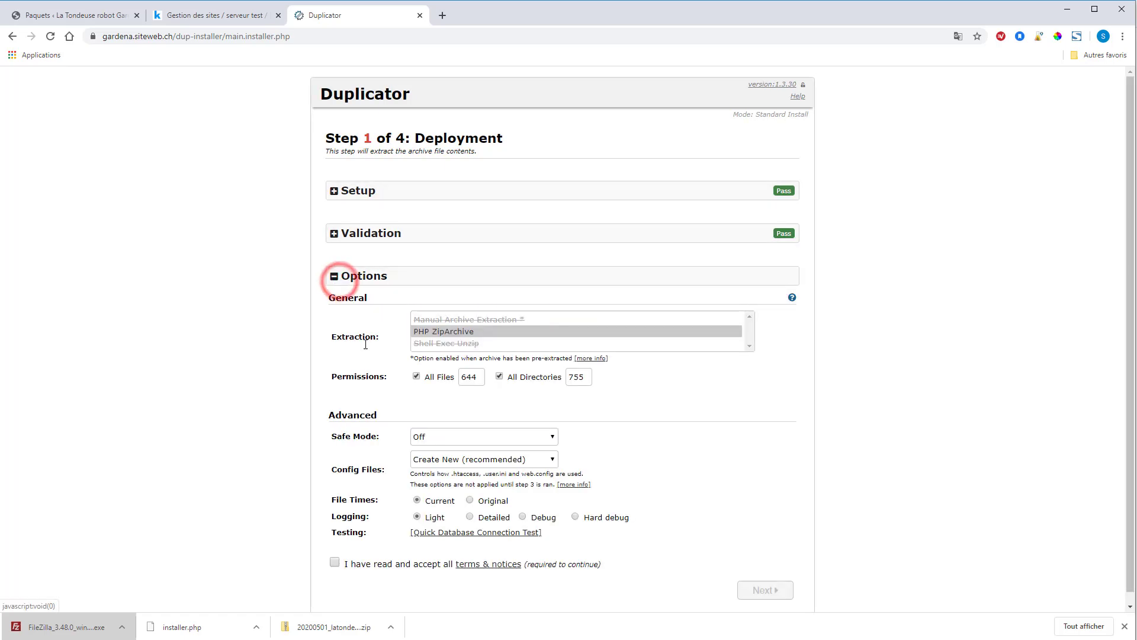
click(337, 563)
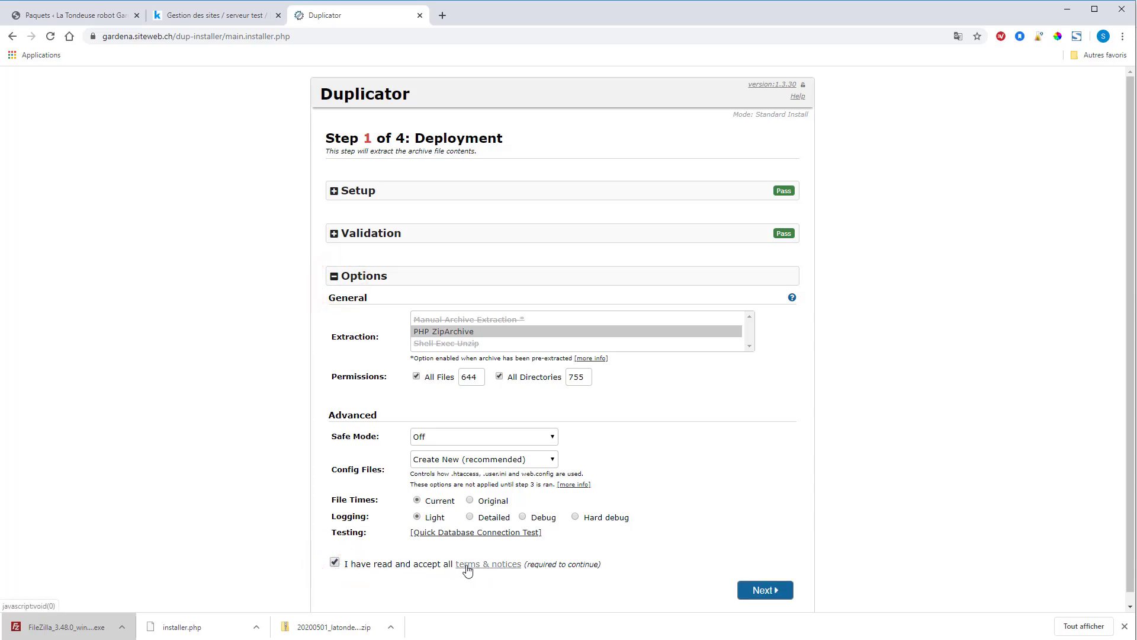
click(757, 591)
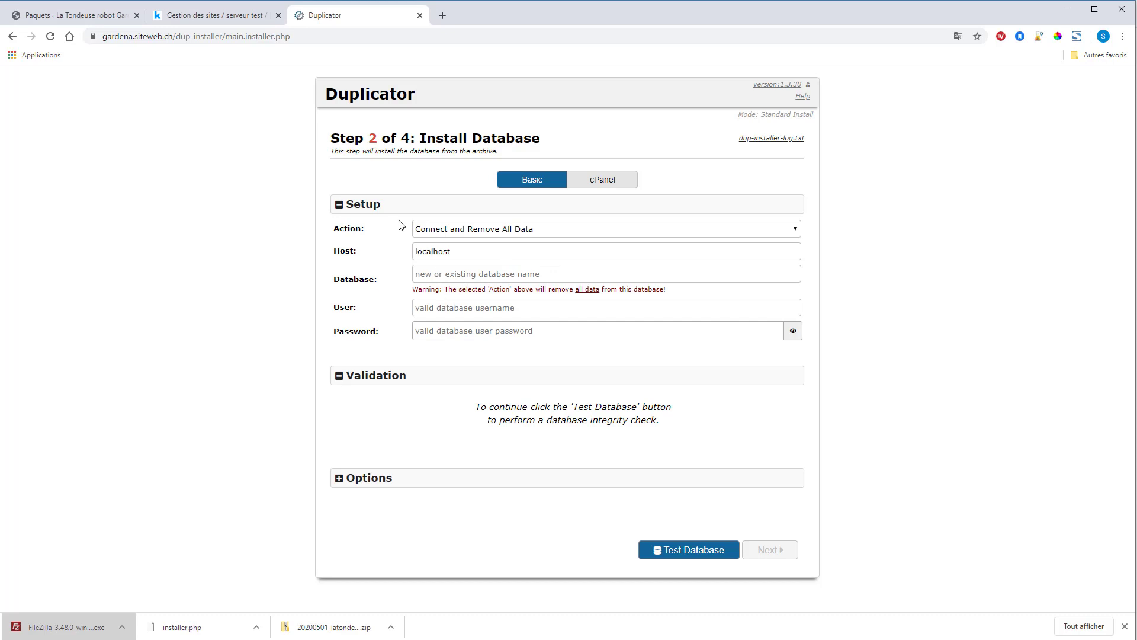
- Copy the database server host tm3j3.myd.infomaniak.com from the hosting manager into the installer's Host field
click(441, 253)
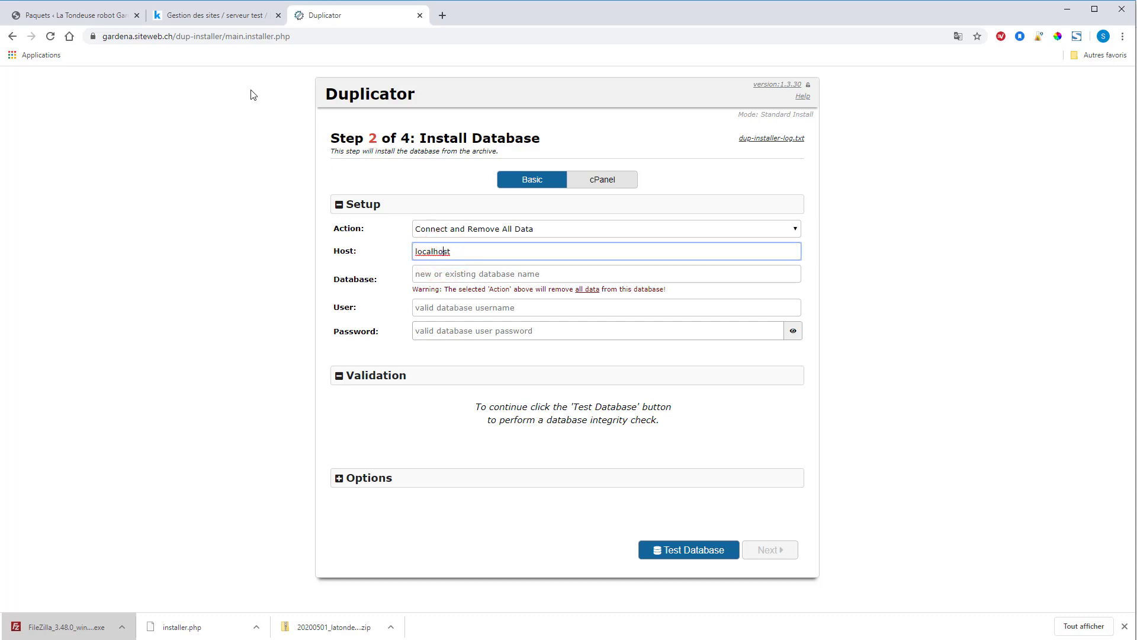
click(201, 20)
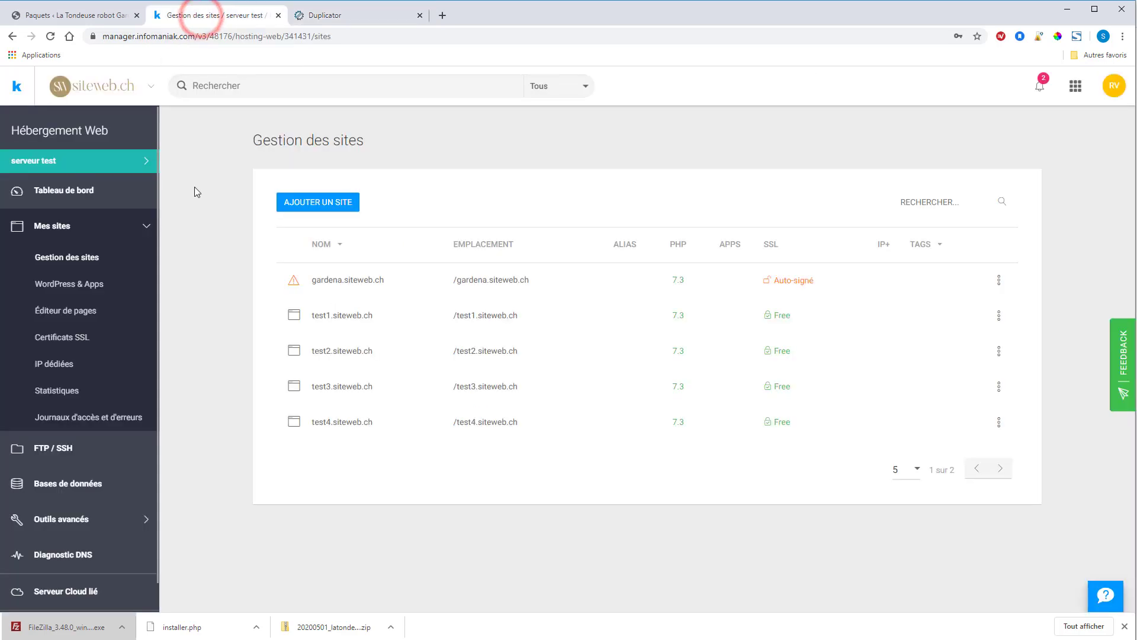
click(87, 480)
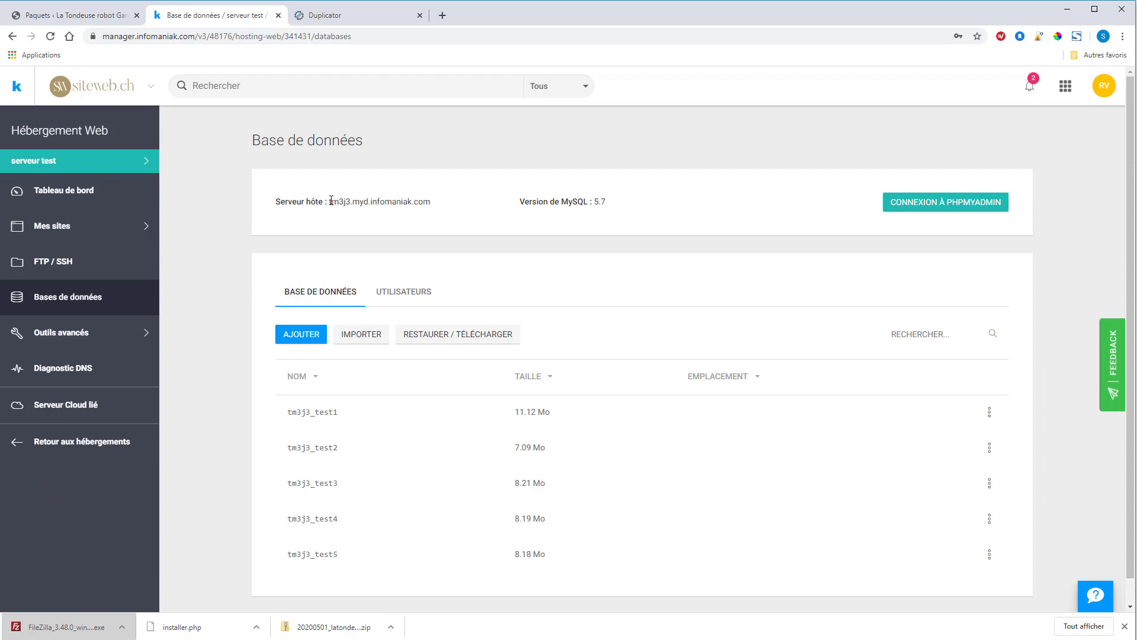
drag(330, 201, 422, 204)
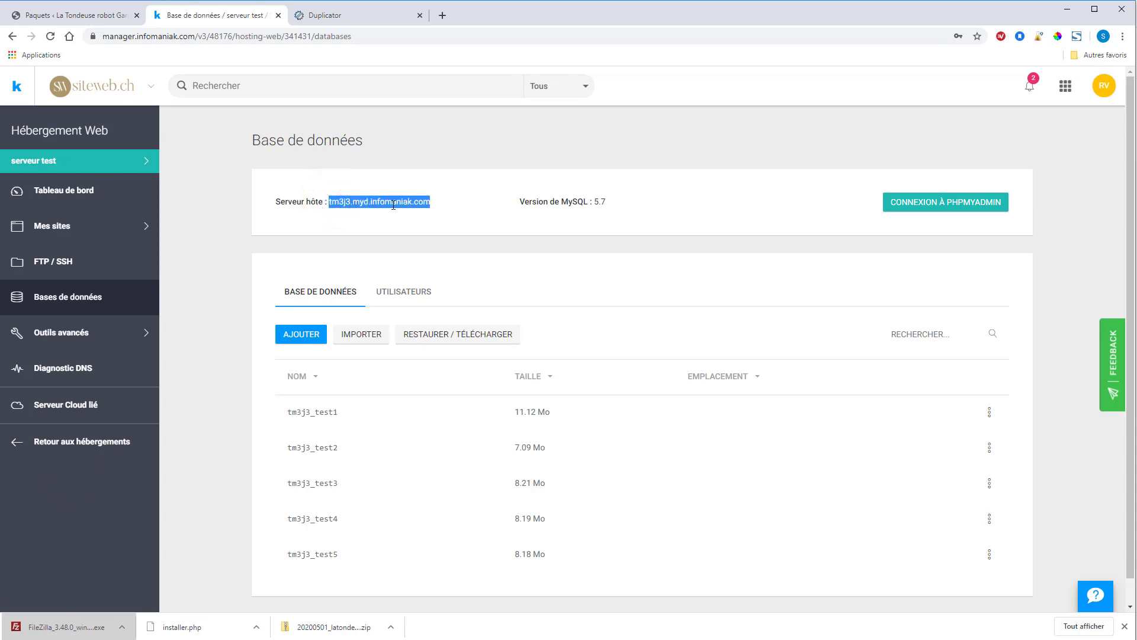
click(332, 15)
double_click(458, 253)
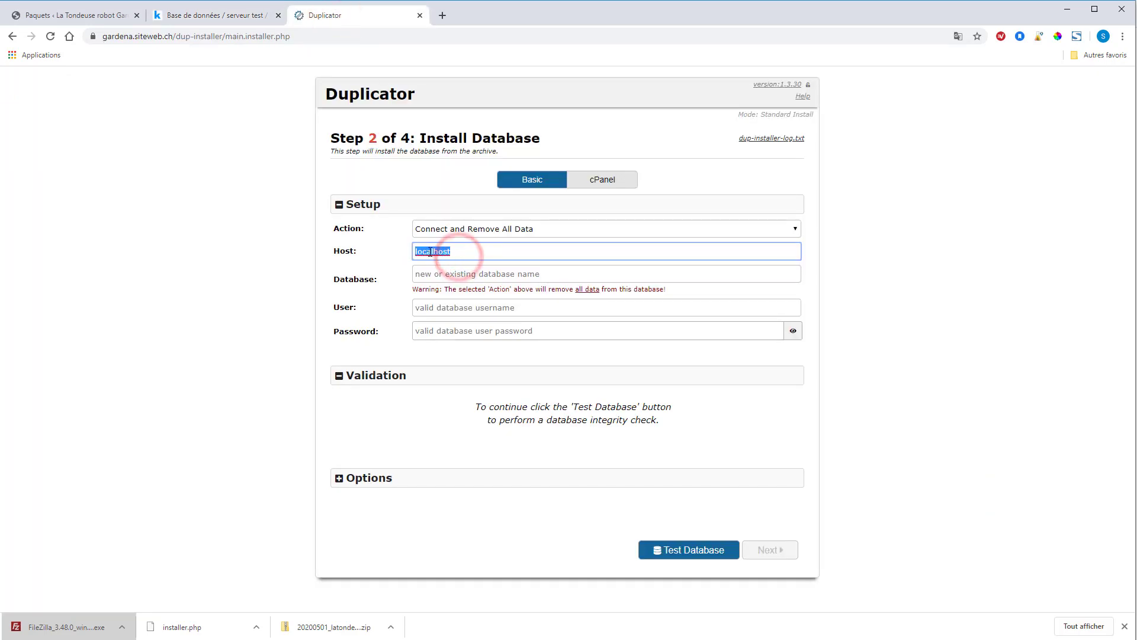
text(tm3j3.myd.infomaniak.com)
- Create a database named gardena in the hosting manager, with an associated user of the same name and a password
click(221, 15)
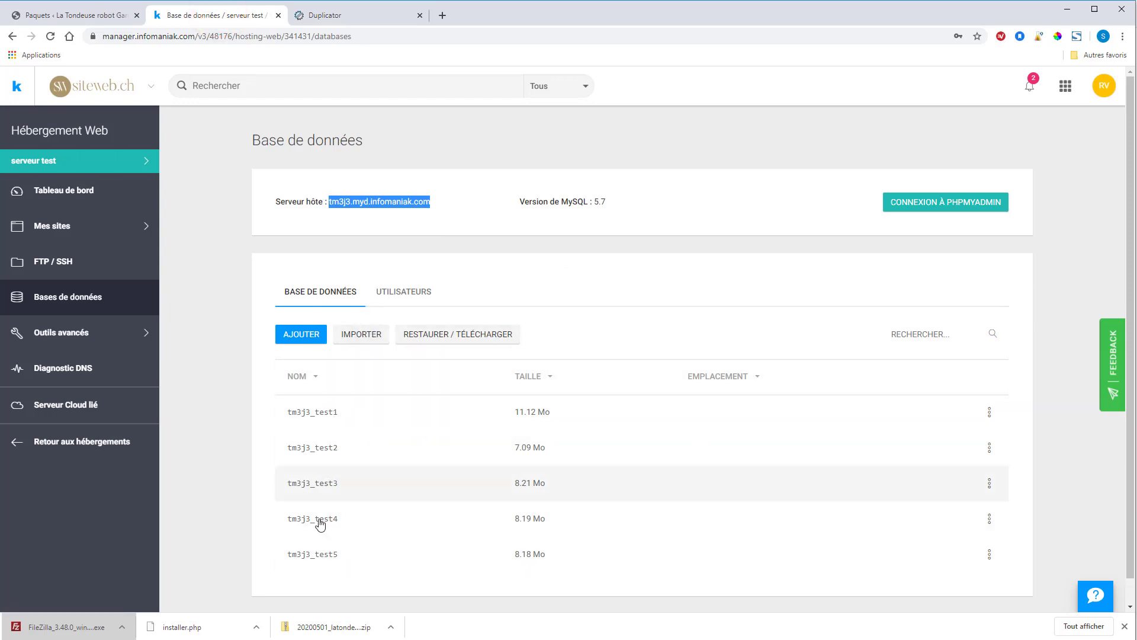
click(305, 335)
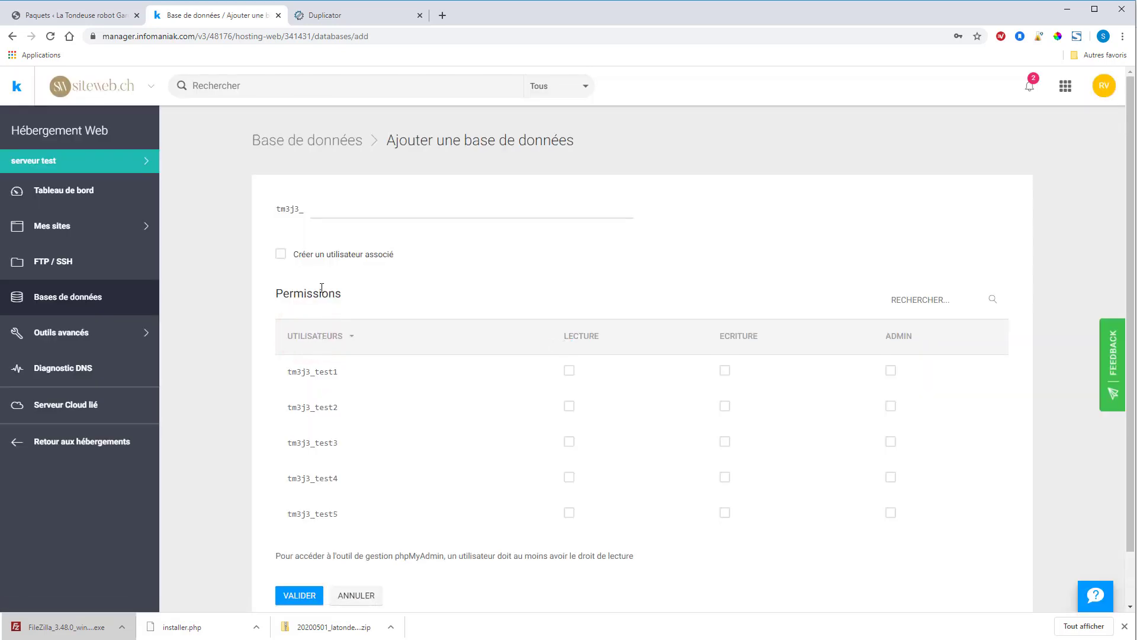
text(gardena)
click(281, 253)
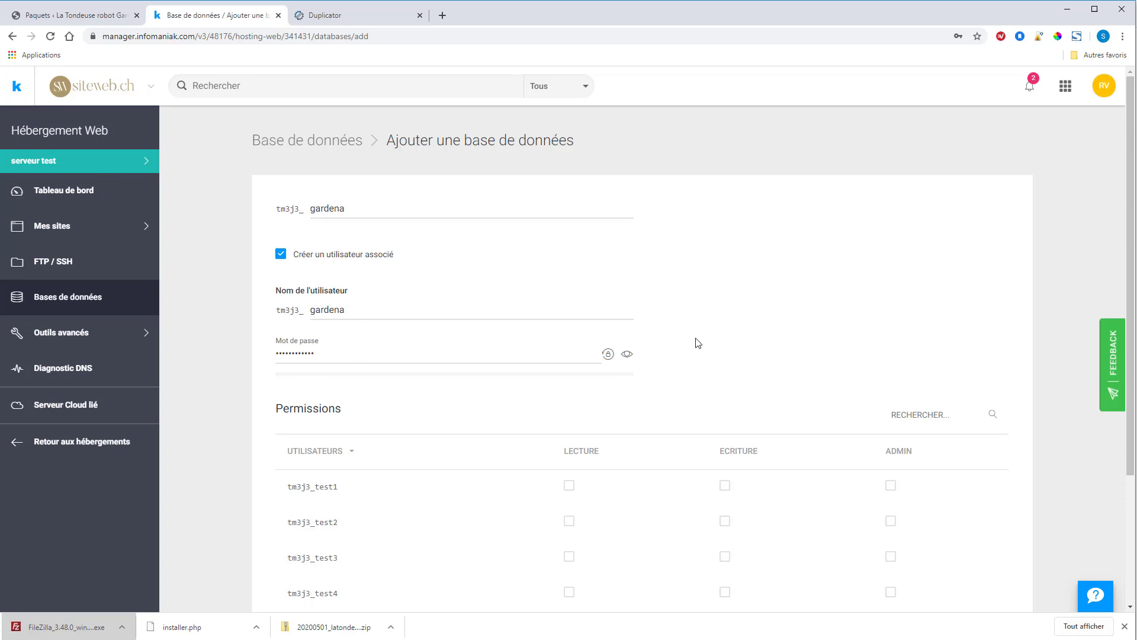
scroll(651, 343, down, 3)
click(319, 538)
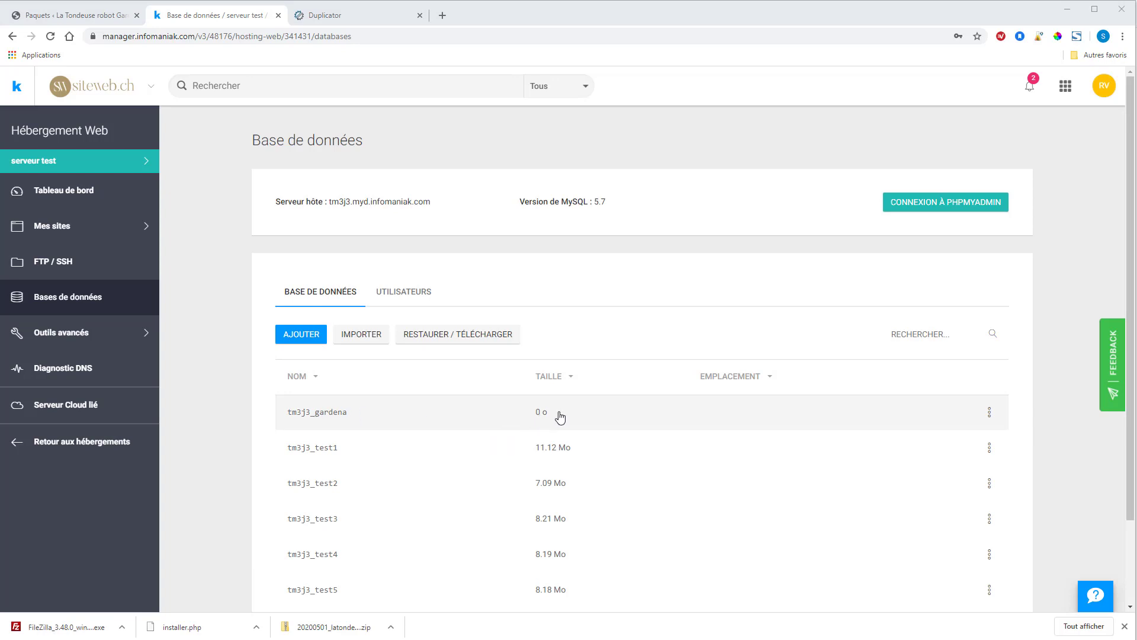
- Fill in the installer's database name tm3j3_gardena, the database user and the user's password, and test the database connection
drag(358, 412, 285, 422)
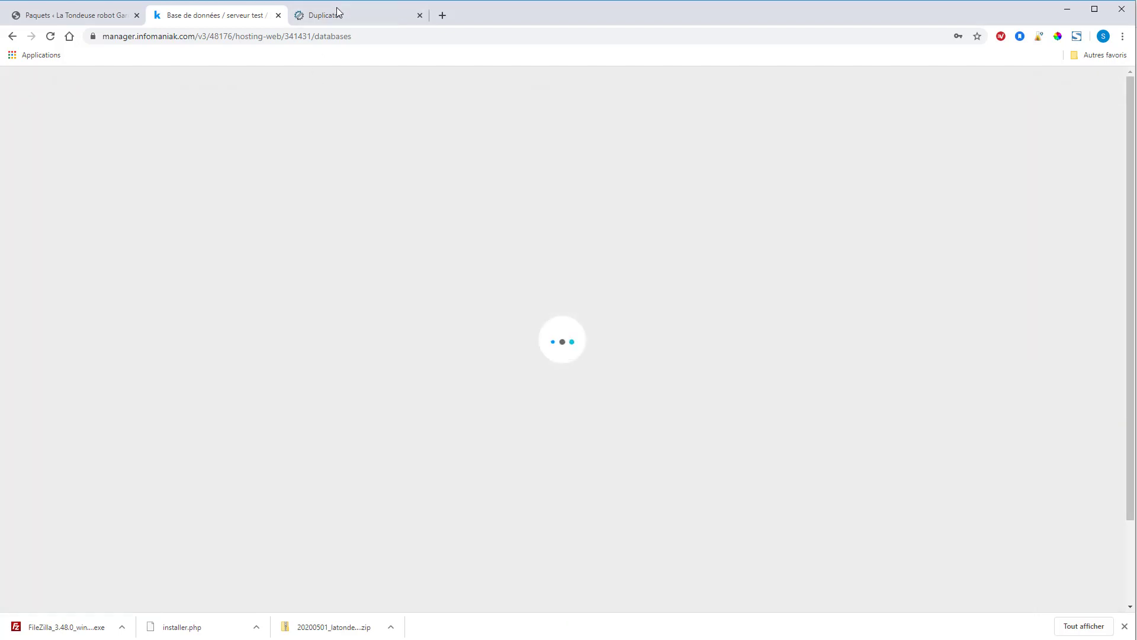
click(340, 14)
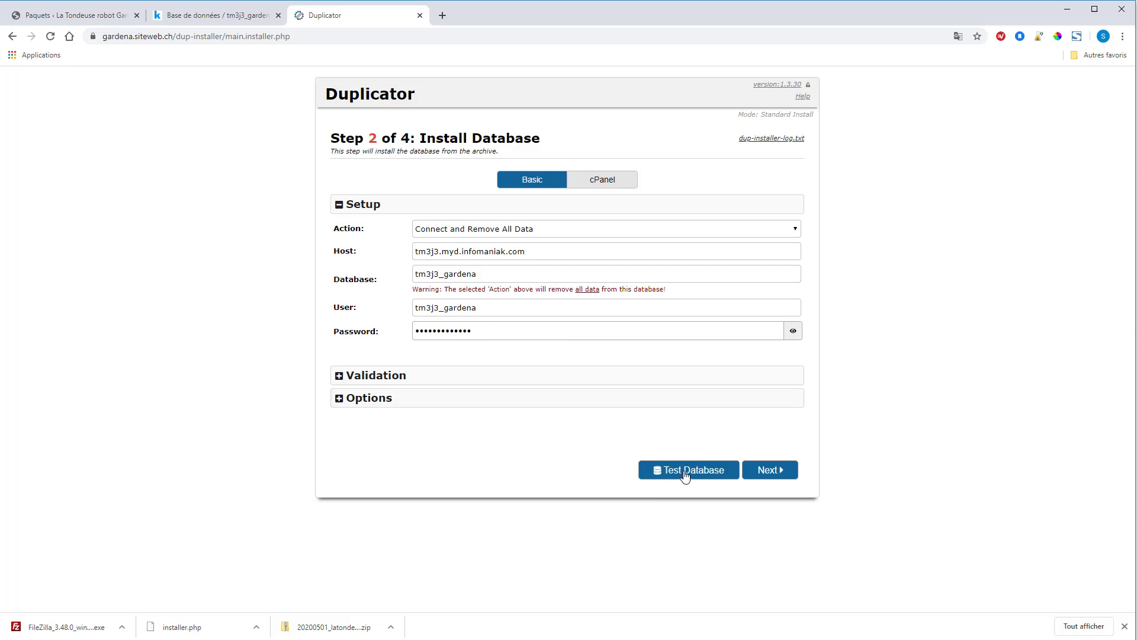
click(685, 472)
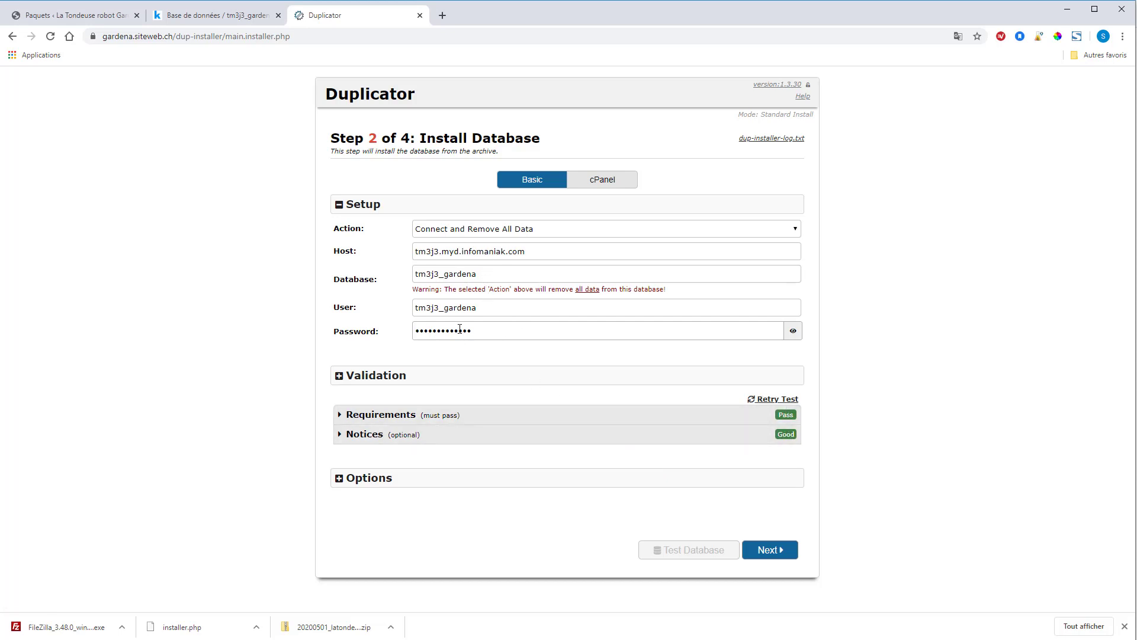
click(490, 275)
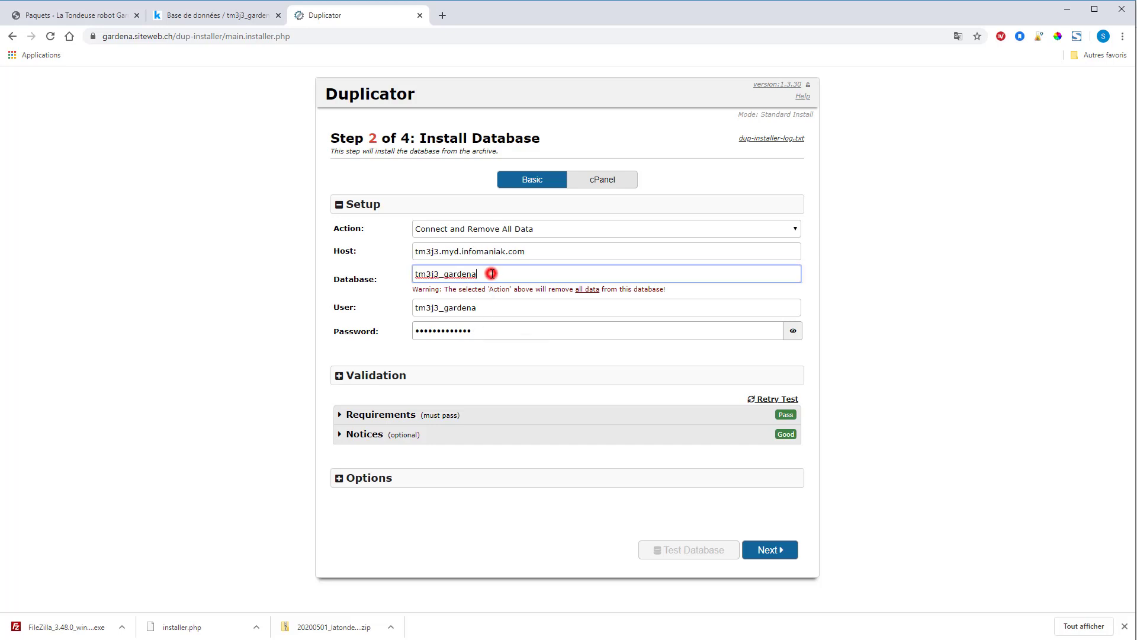
click(480, 307)
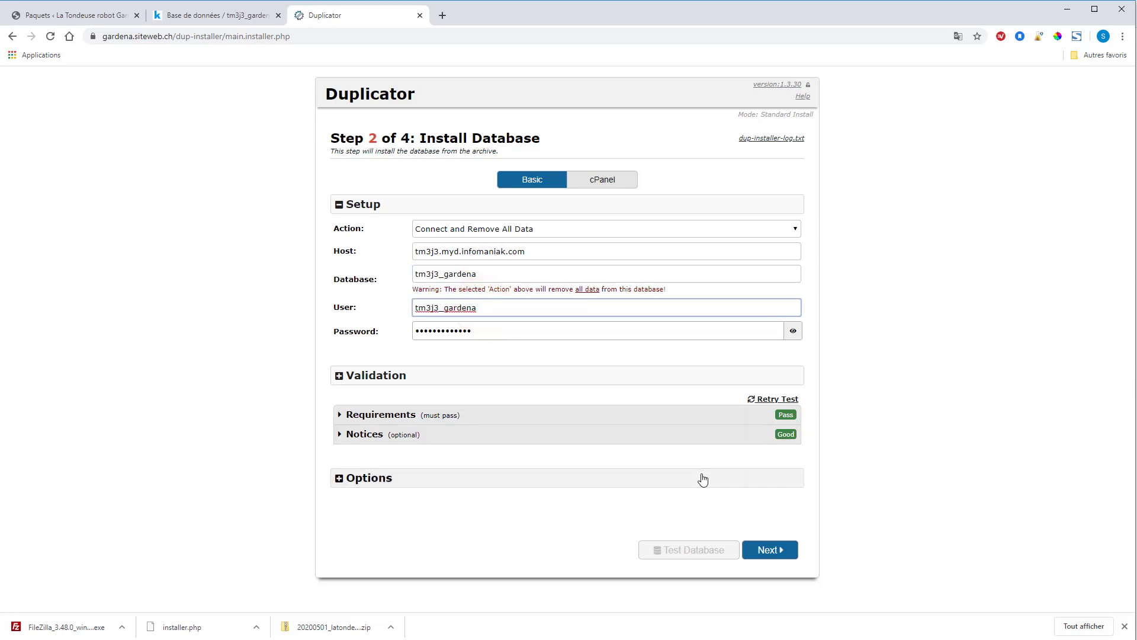
- Confirm the database installation, never save its password in the browser, and run the data update with the prefilled title, URL and path
click(772, 552)
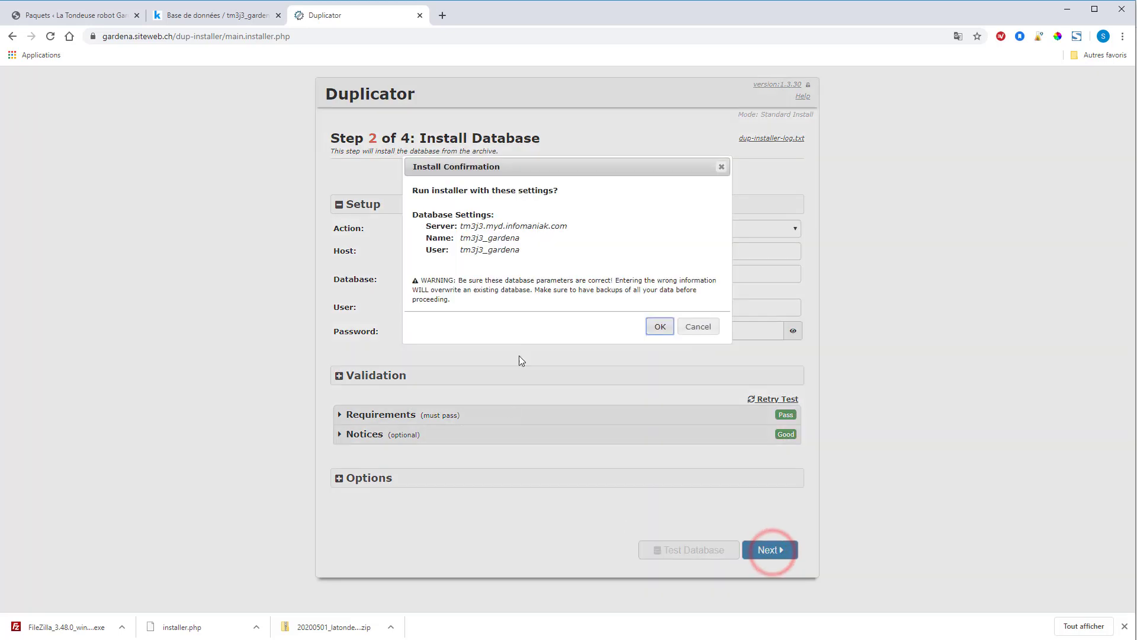
click(659, 326)
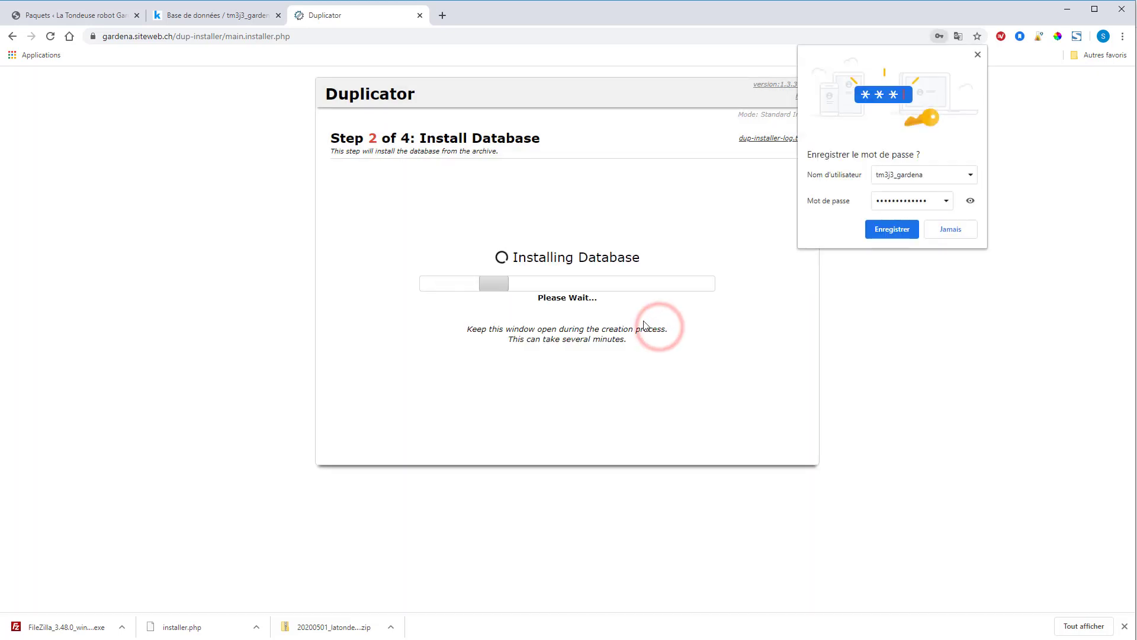
click(951, 229)
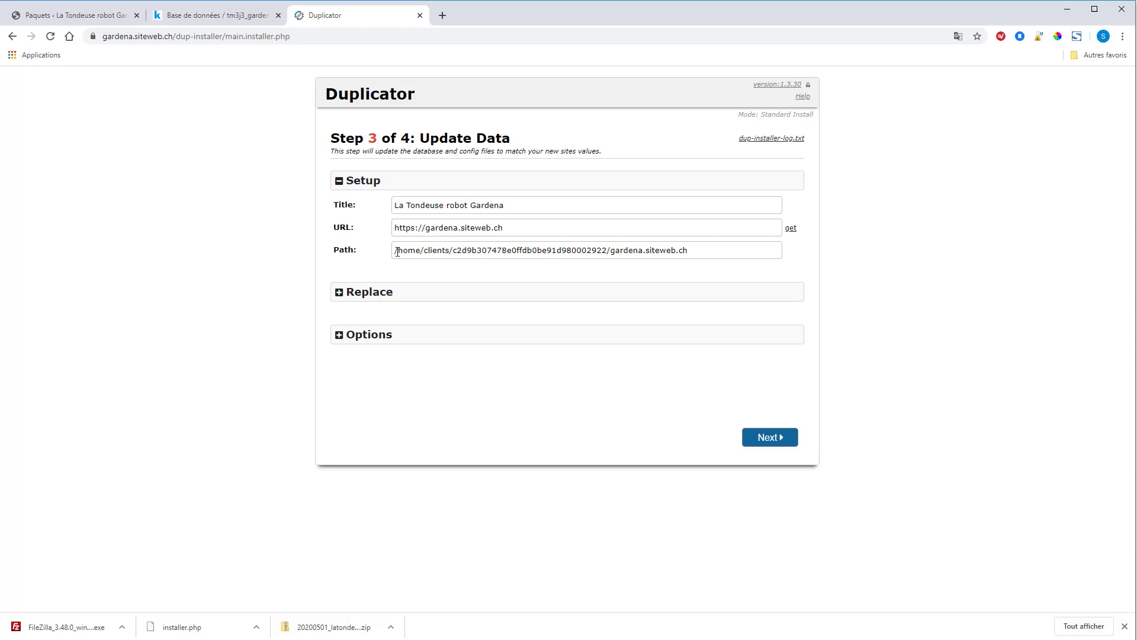
click(769, 438)
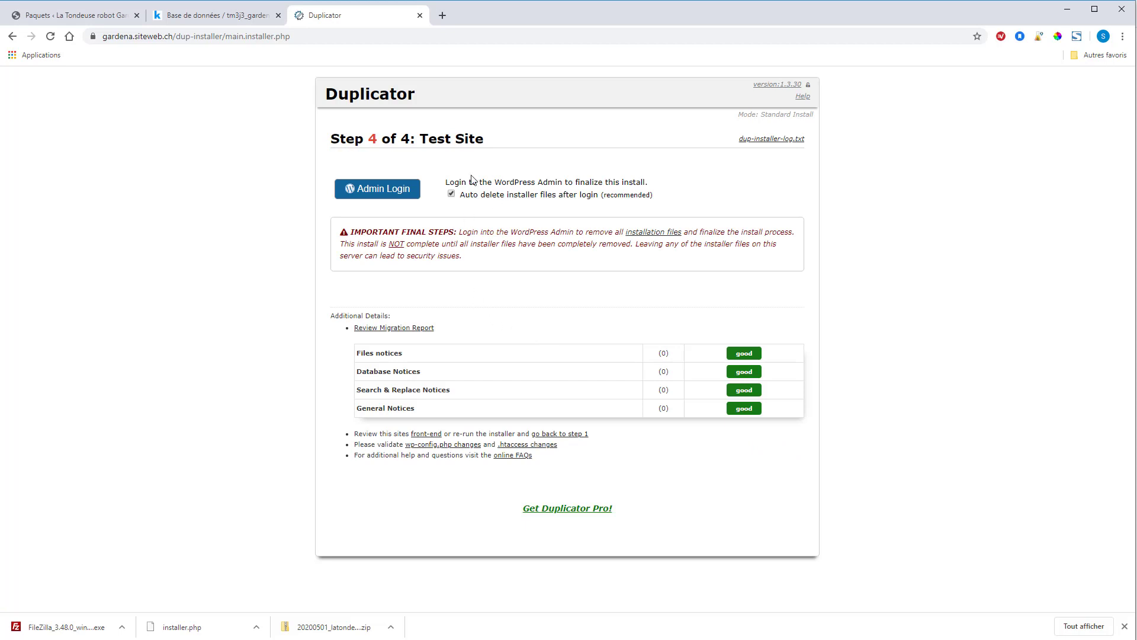
- Log in to the migrated site's WordPress admin with the account's username and password, keeping automatic deletion of installer files enabled
click(385, 186)
click(401, 192)
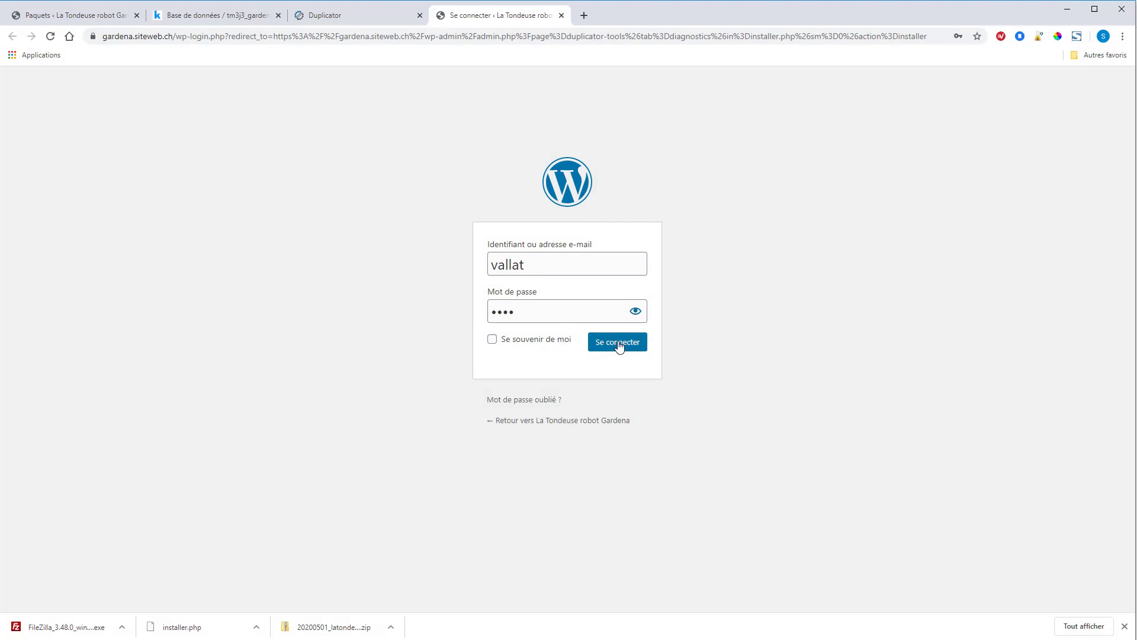
click(619, 344)
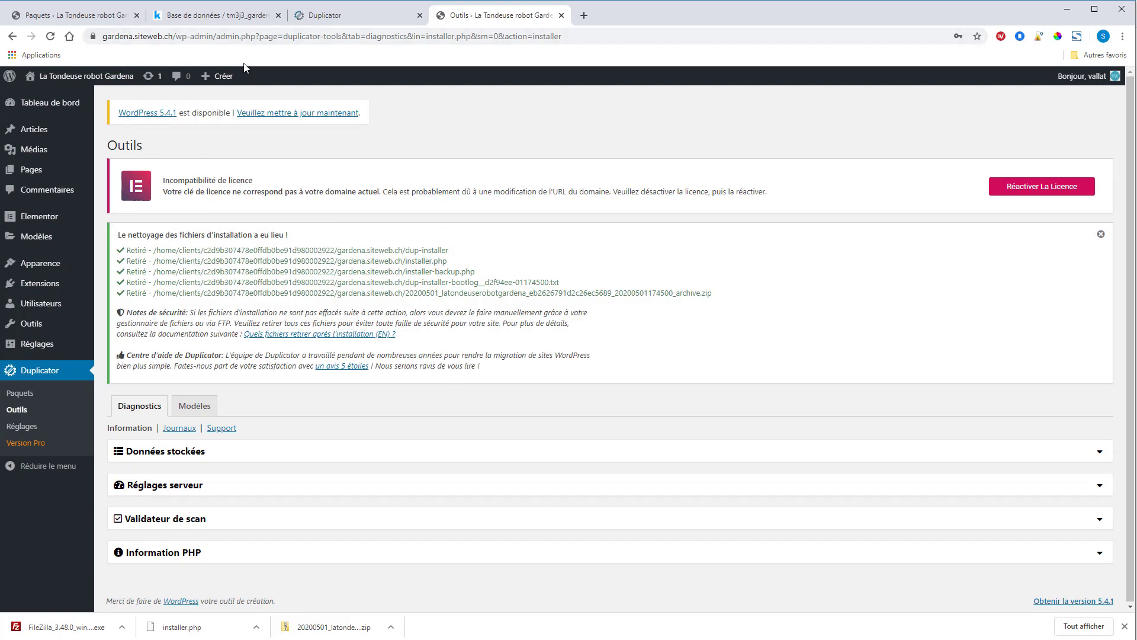
- Remove the installation files through the data cleanup in Duplicator's stored data section
drag(176, 37, 103, 37)
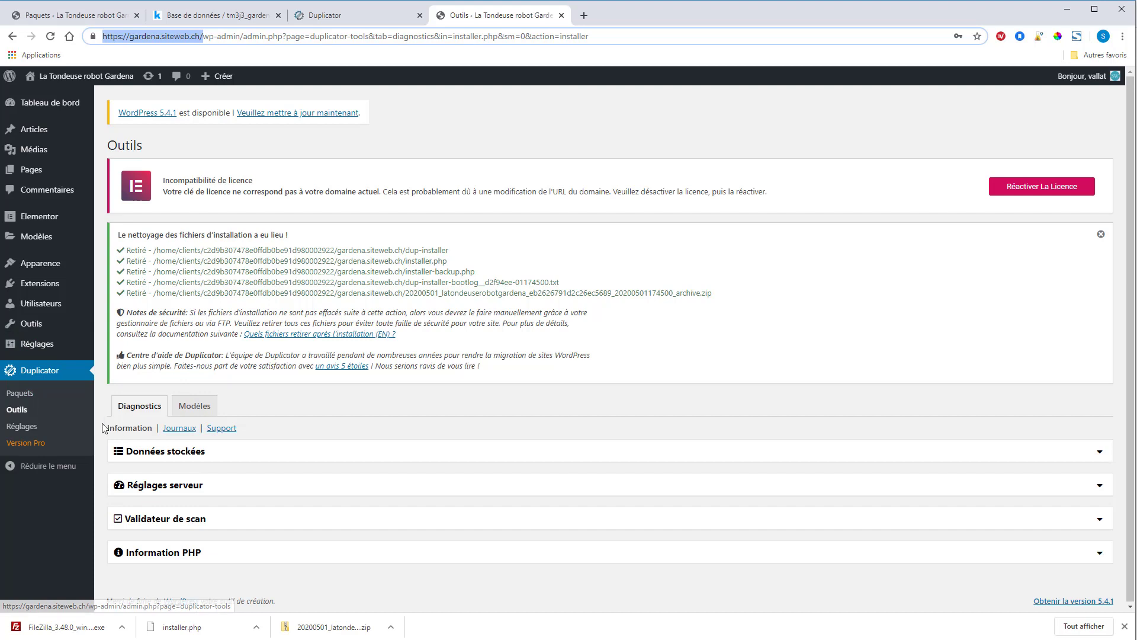
click(148, 452)
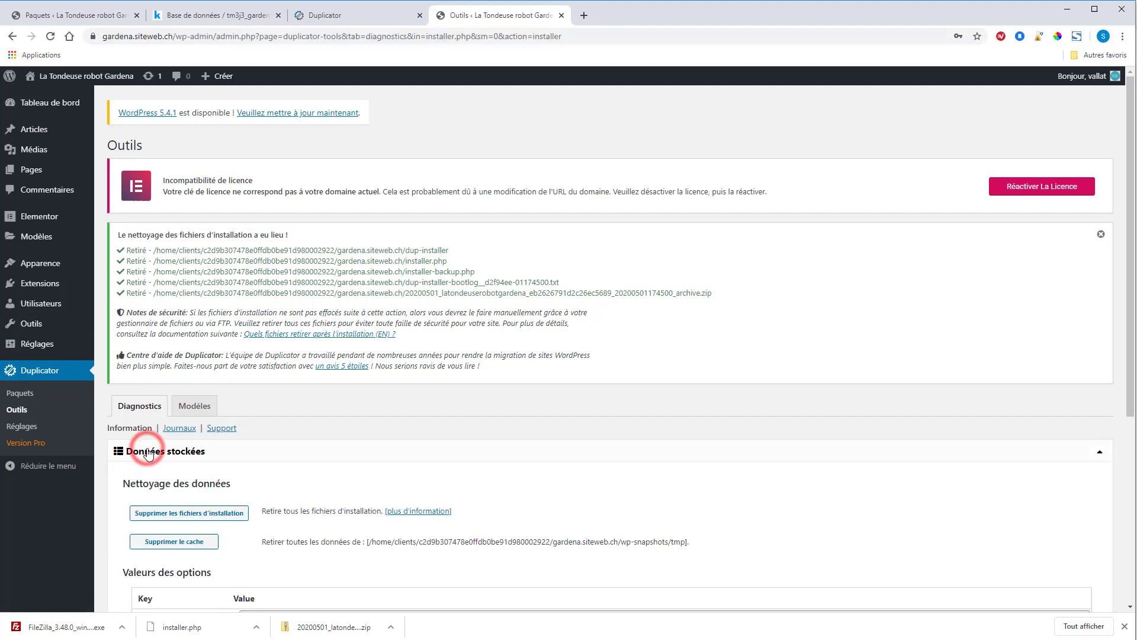
scroll(153, 452, down, 1)
click(203, 455)
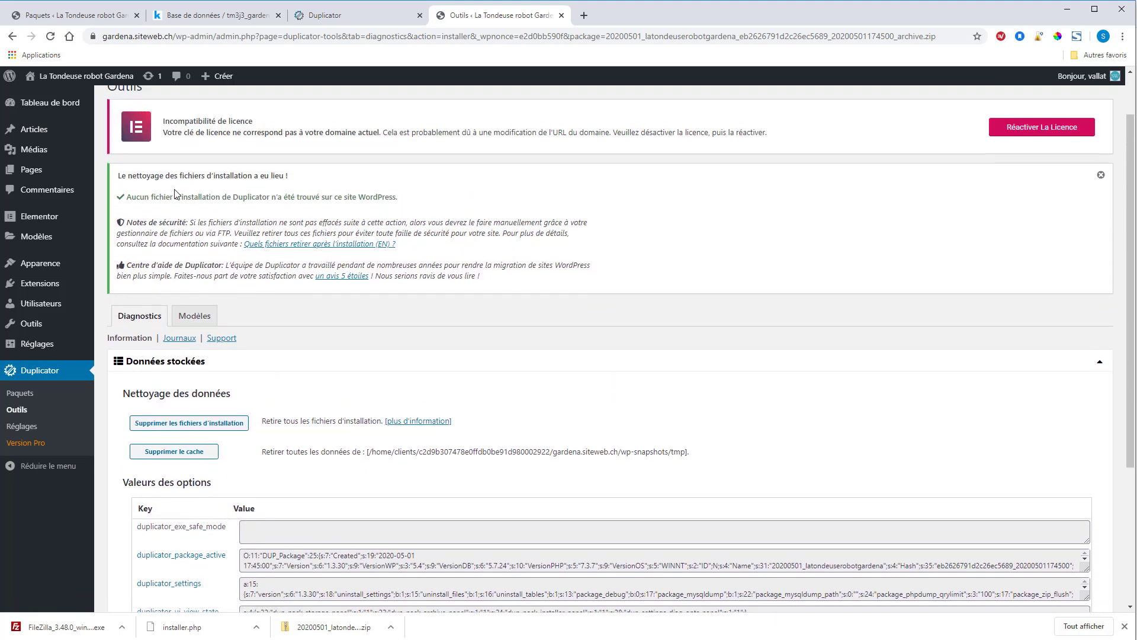
scroll(196, 326, down, 3)
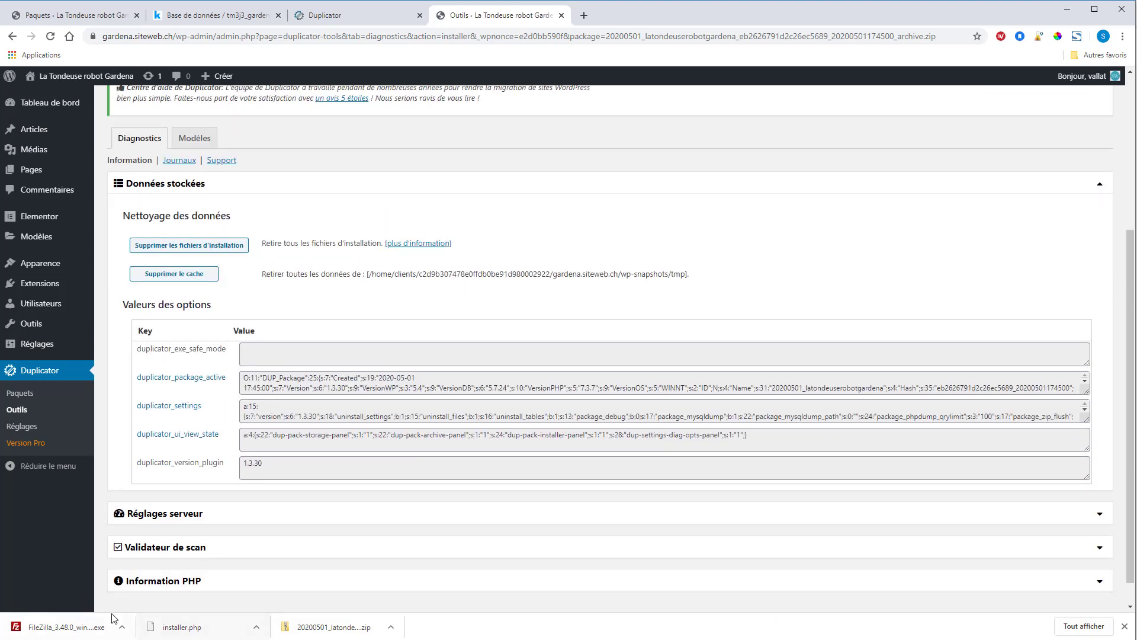
- Switch to FileZilla, refresh the remote site's root folder to check for leftover installer and archive files, and close FileZilla
key(alt+Tab)
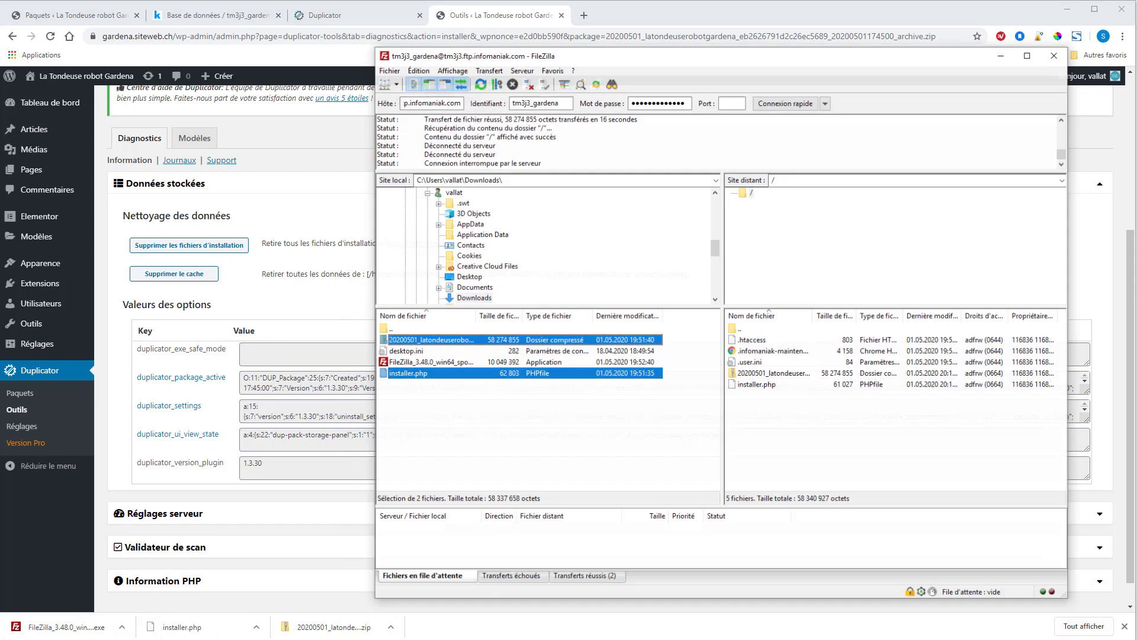
click(771, 369)
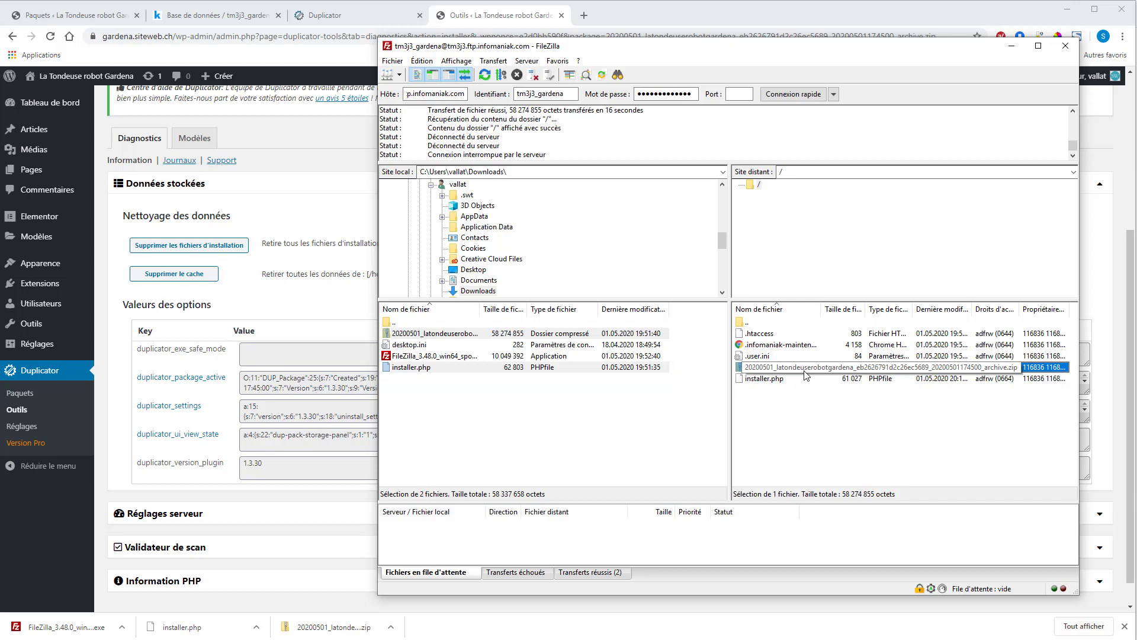
key(F5)
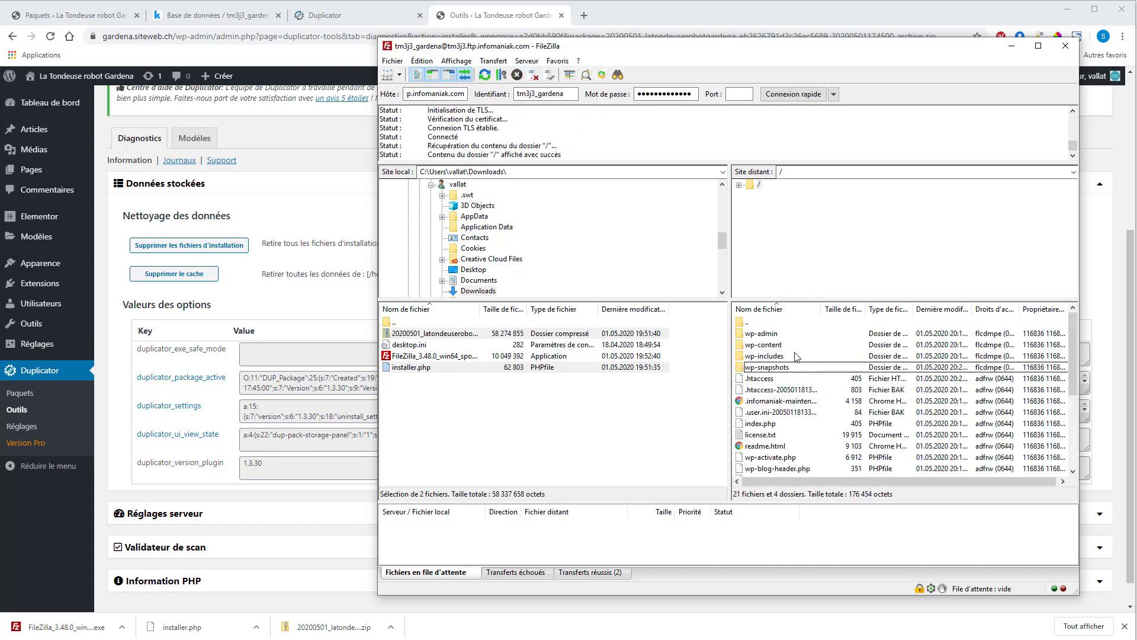
scroll(782, 340, down, 4)
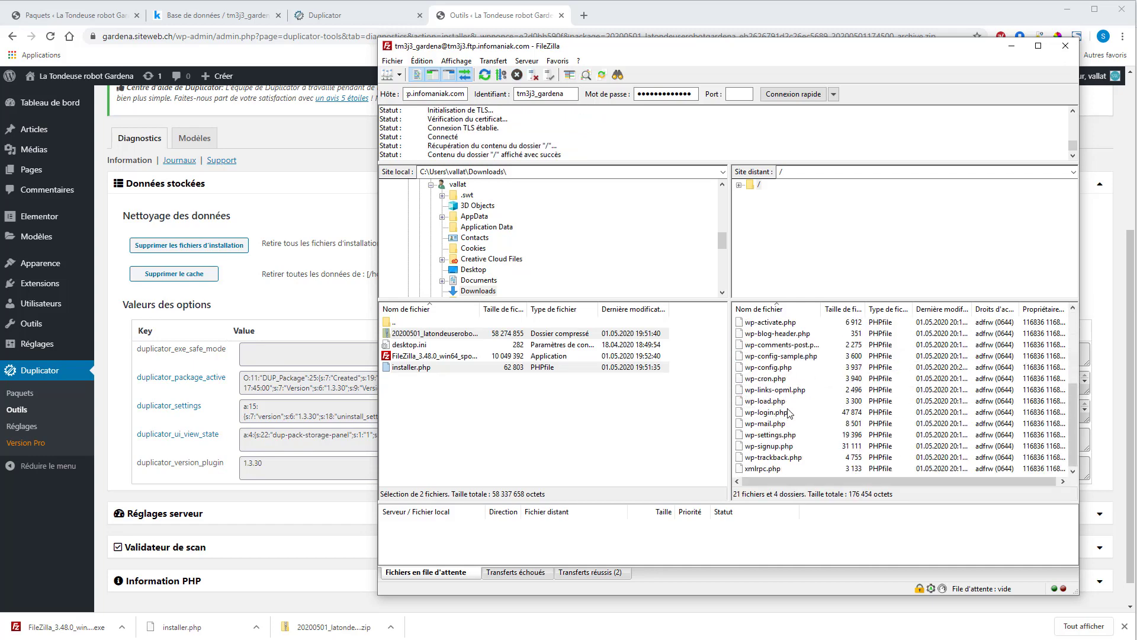
scroll(788, 413, up, 4)
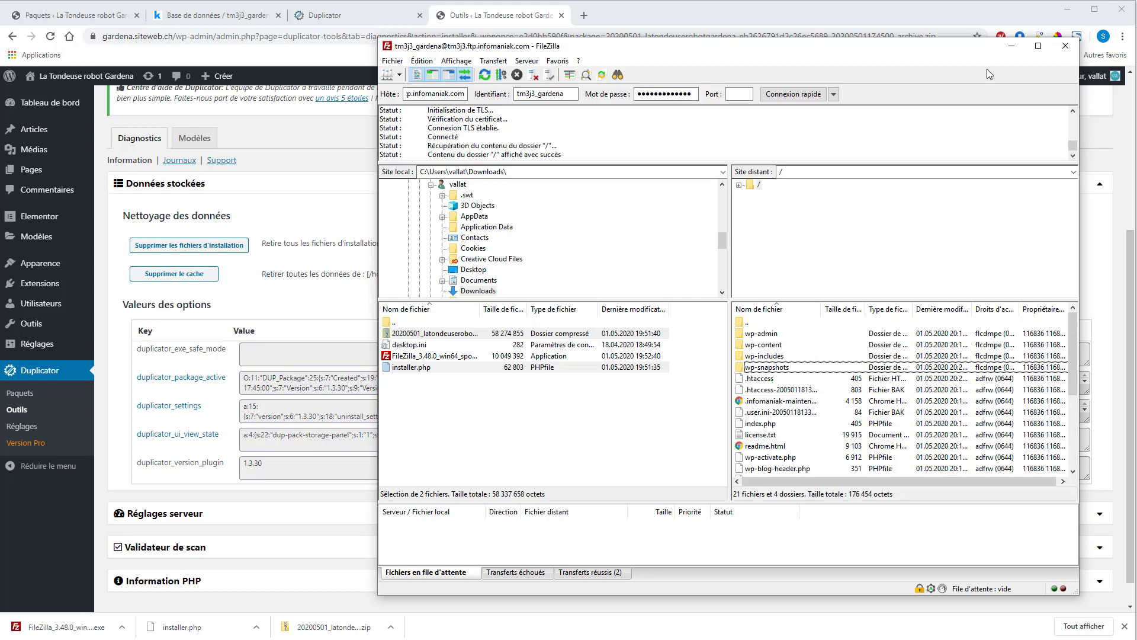
click(1065, 46)
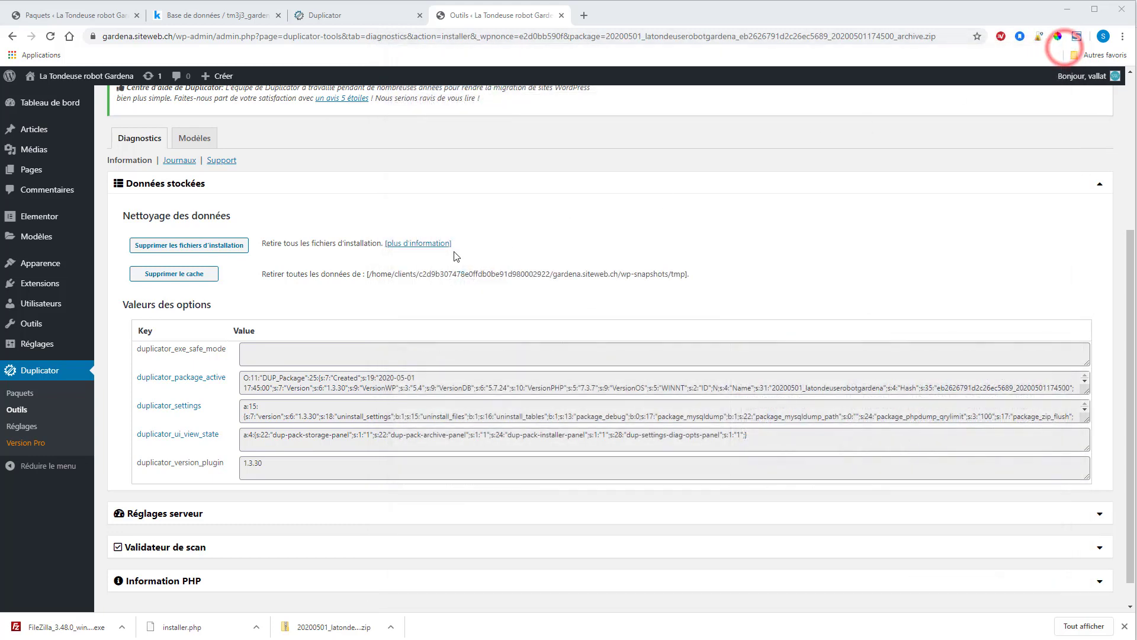
- Visit the migrated site's public home page from WordPress and look through its content
mouse_move(59, 78)
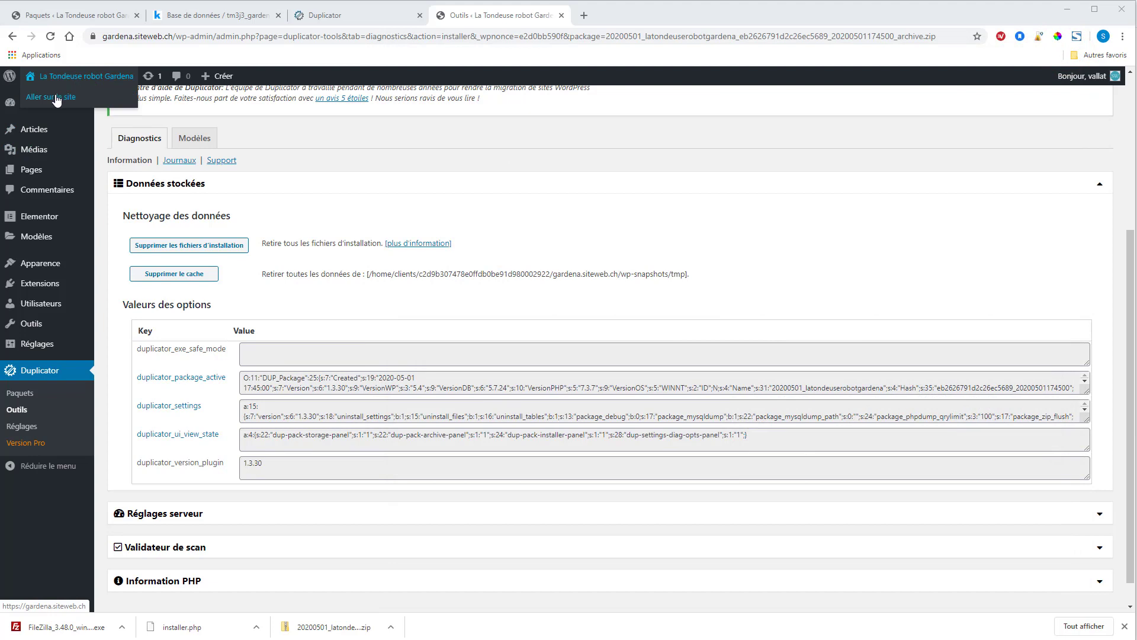
click(57, 99)
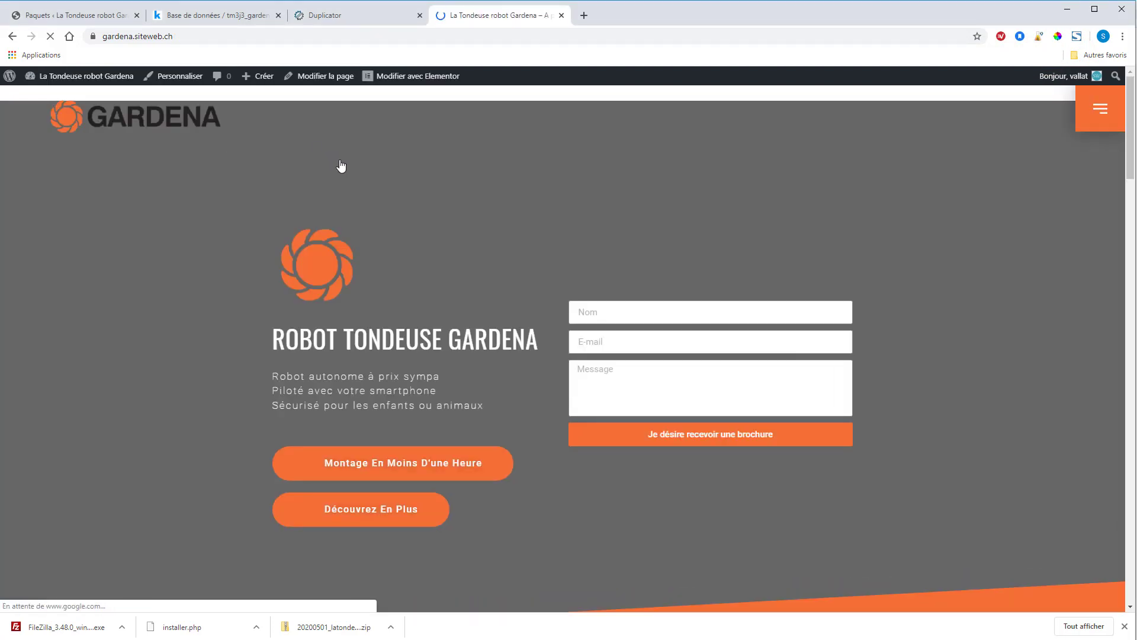
scroll(414, 205, down, 9)
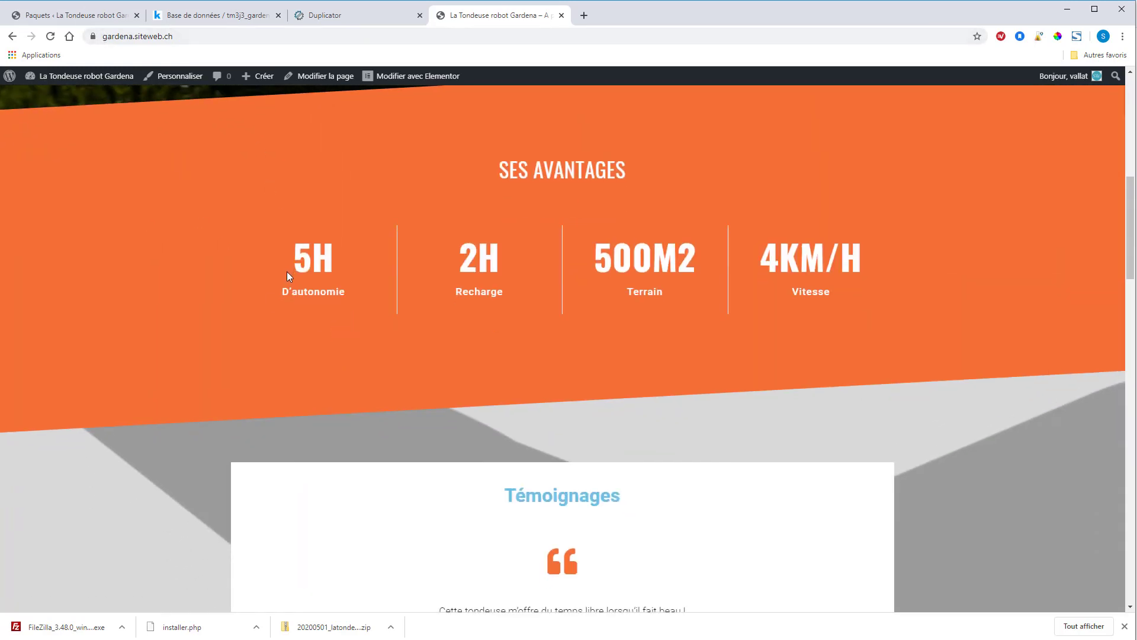
scroll(287, 271, up, 9)
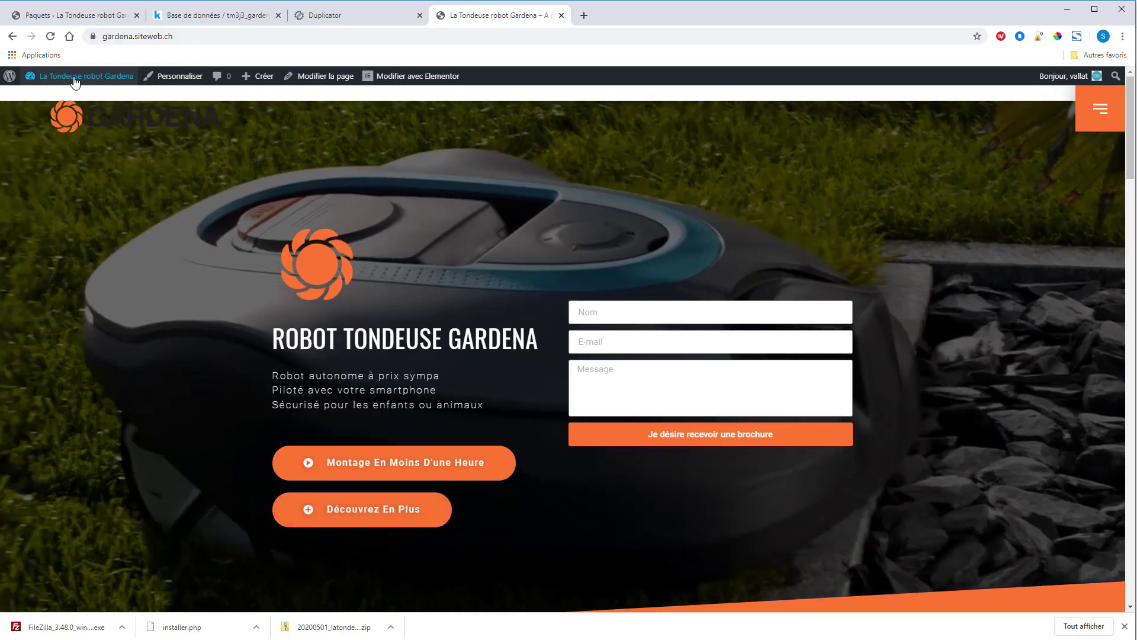
- Return to the WordPress dashboard and review the reading settings, including search engine visibility, and the list of all users
mouse_move(74, 77)
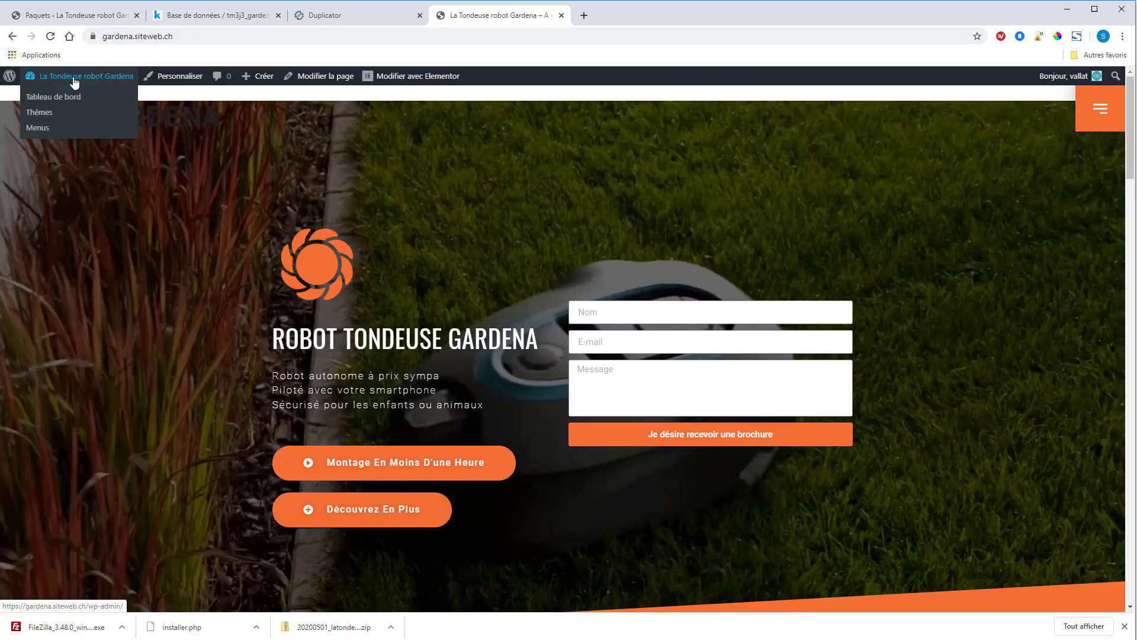
click(46, 96)
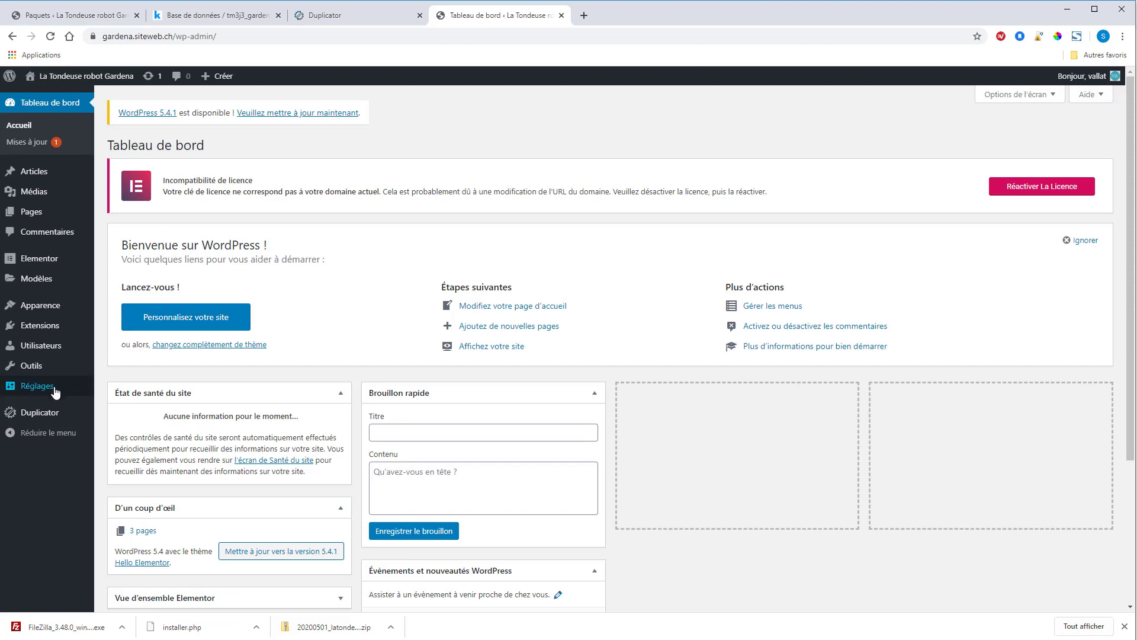
mouse_move(53, 388)
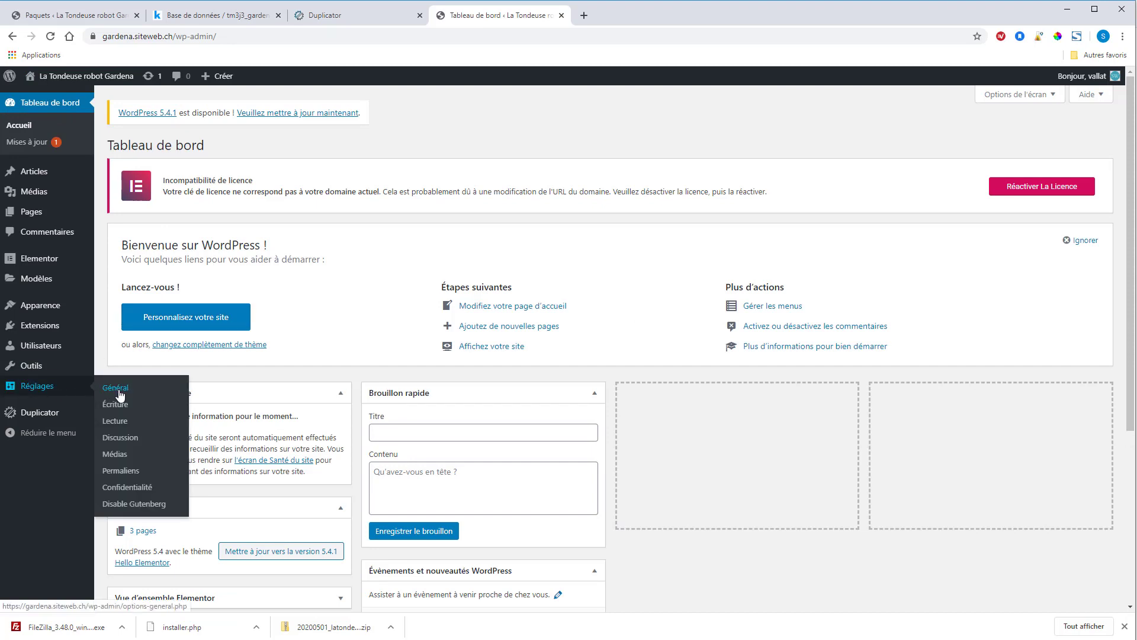
click(119, 420)
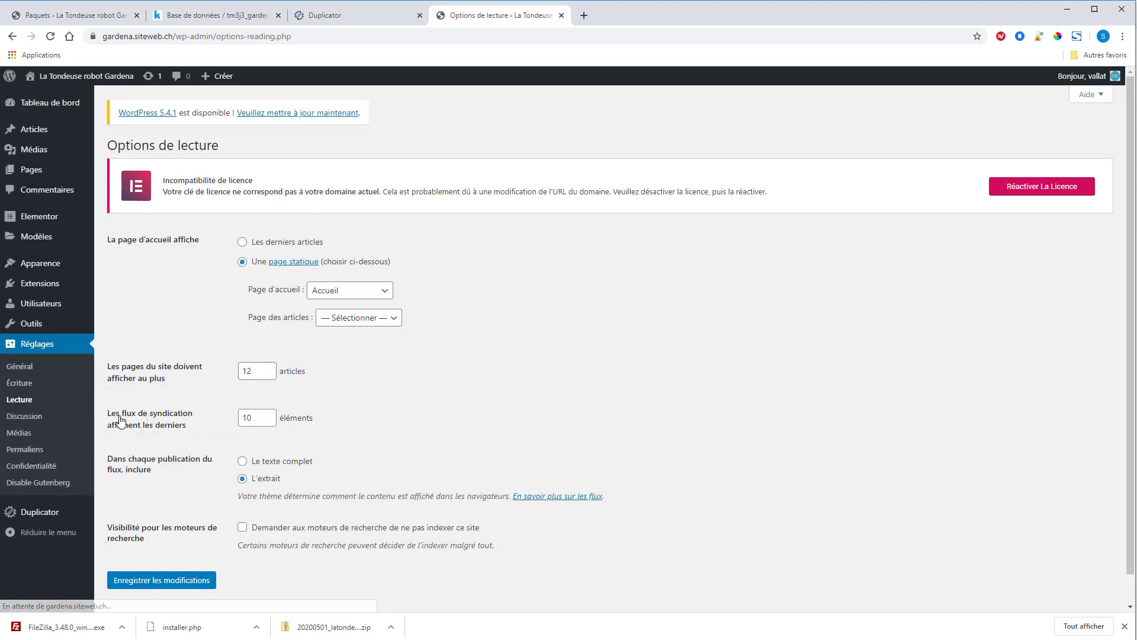
scroll(209, 366, down, 1)
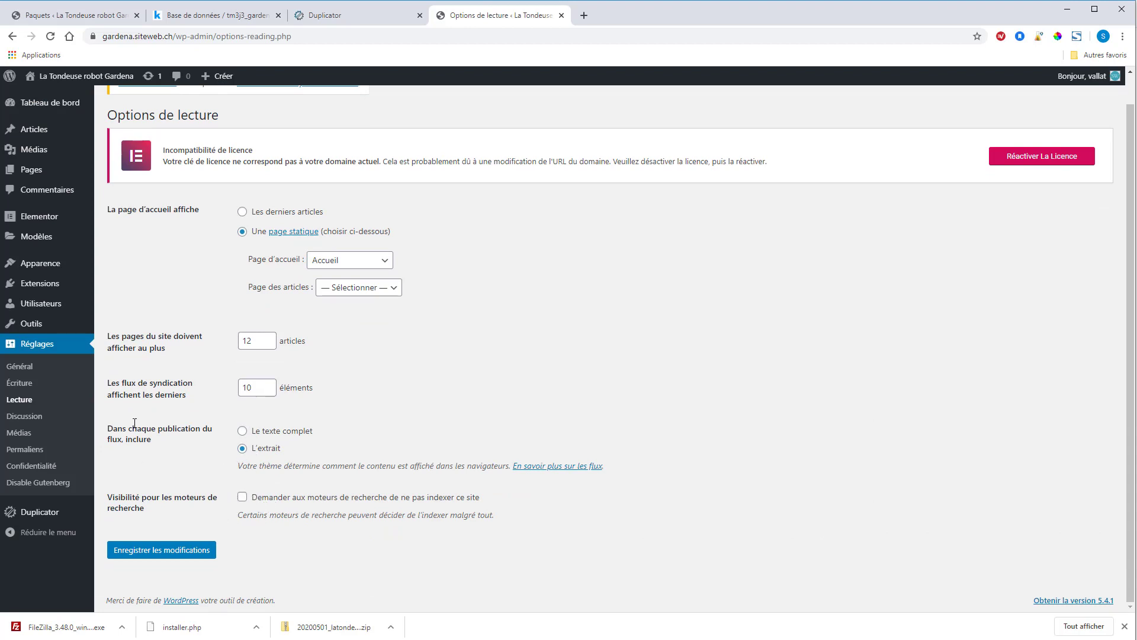
mouse_move(50, 308)
click(130, 306)
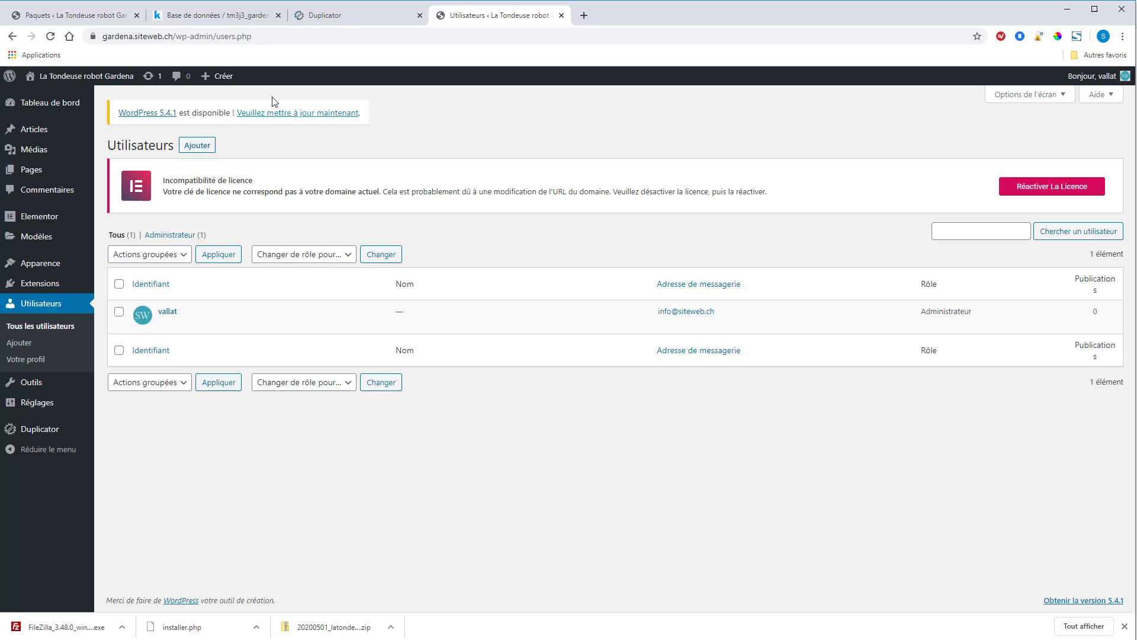
- Delete the FTP account whose target directory is /gardena.siteweb.ch in the Infomaniak hosting manager and confirm the deletion
click(213, 14)
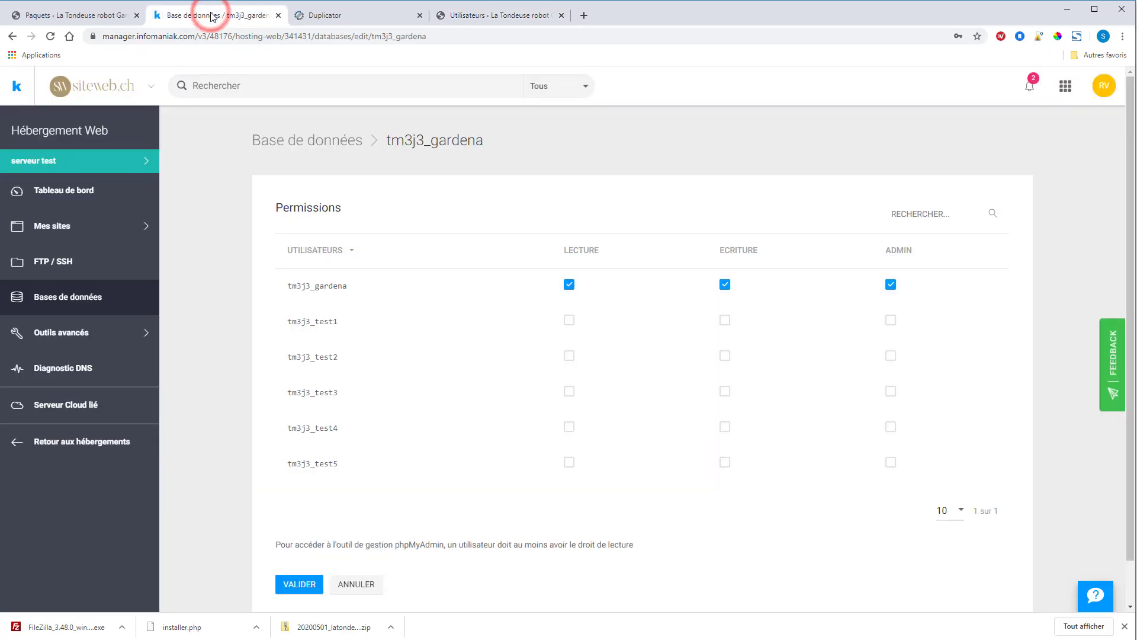
click(62, 265)
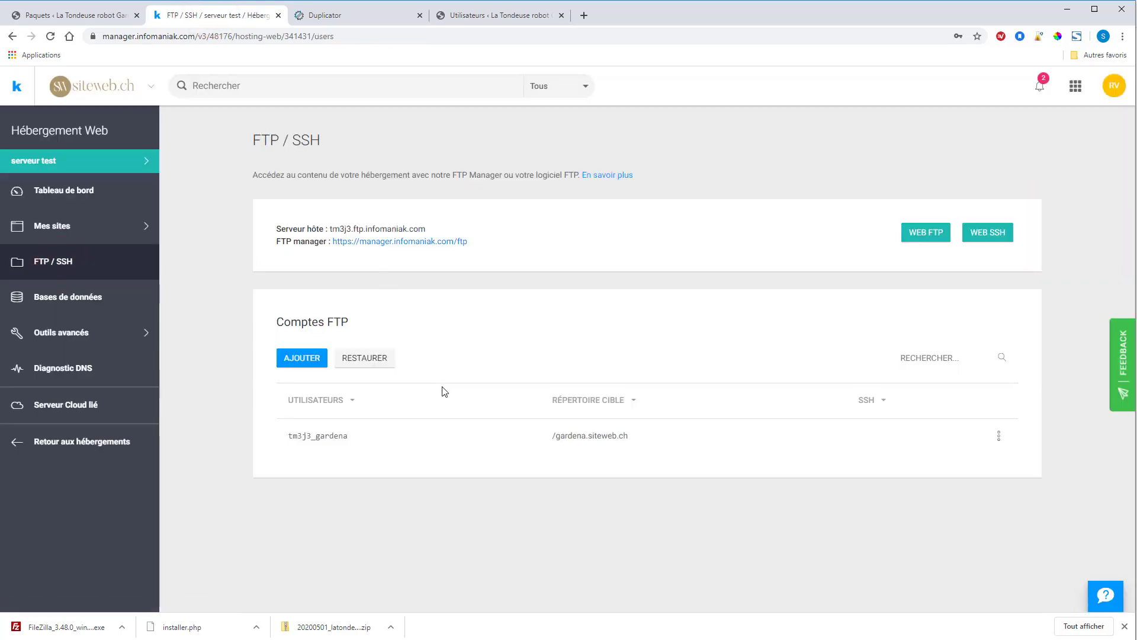
click(998, 436)
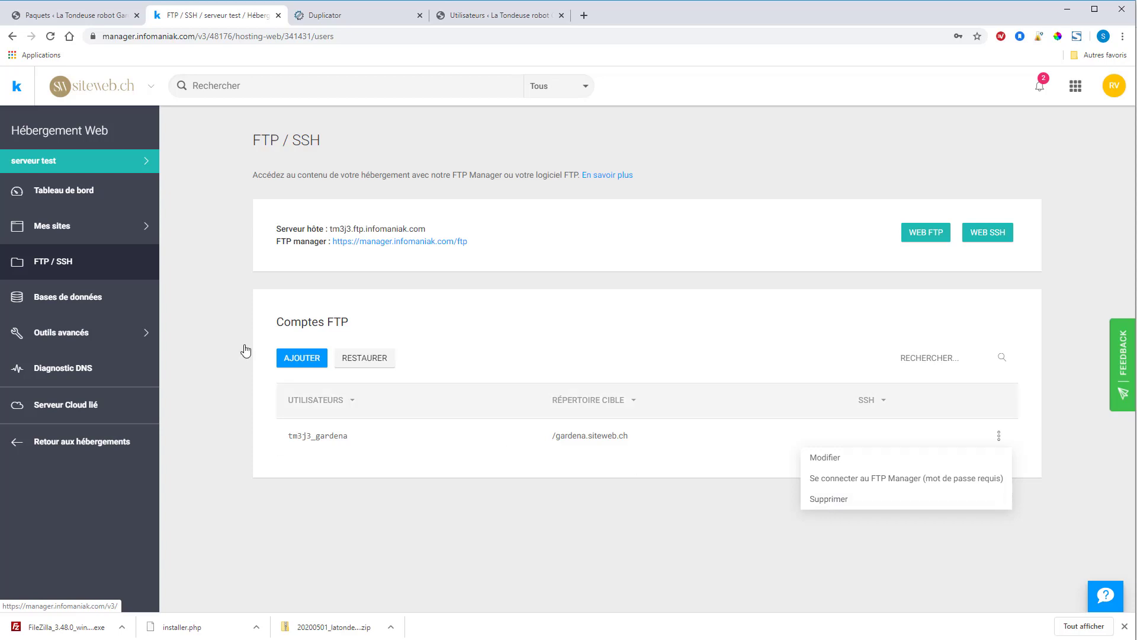
click(828, 498)
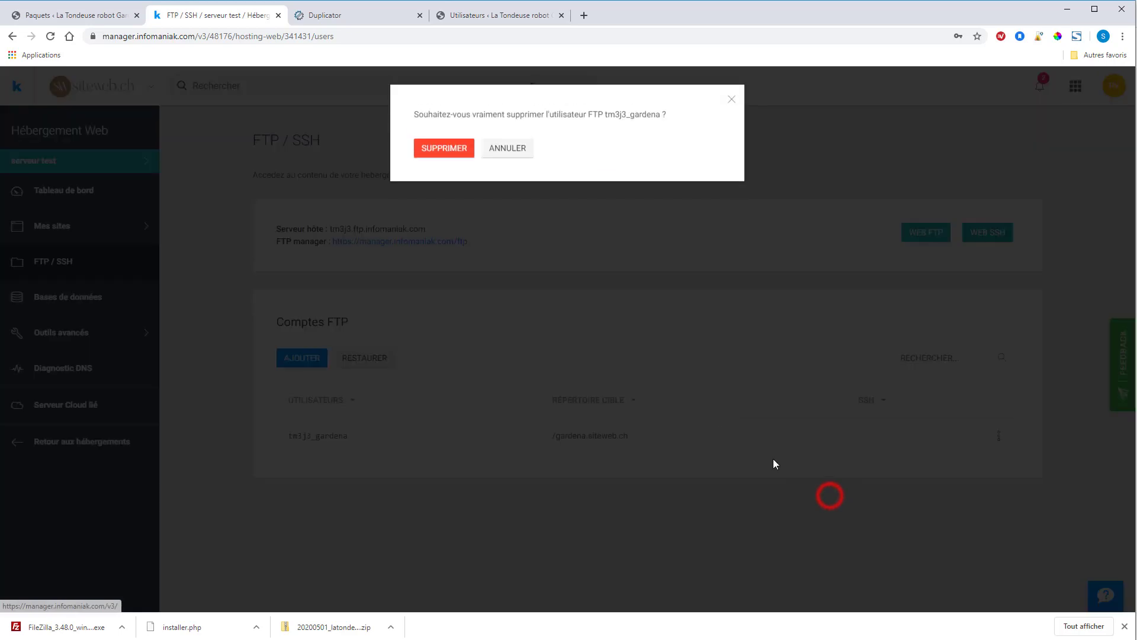
click(444, 148)
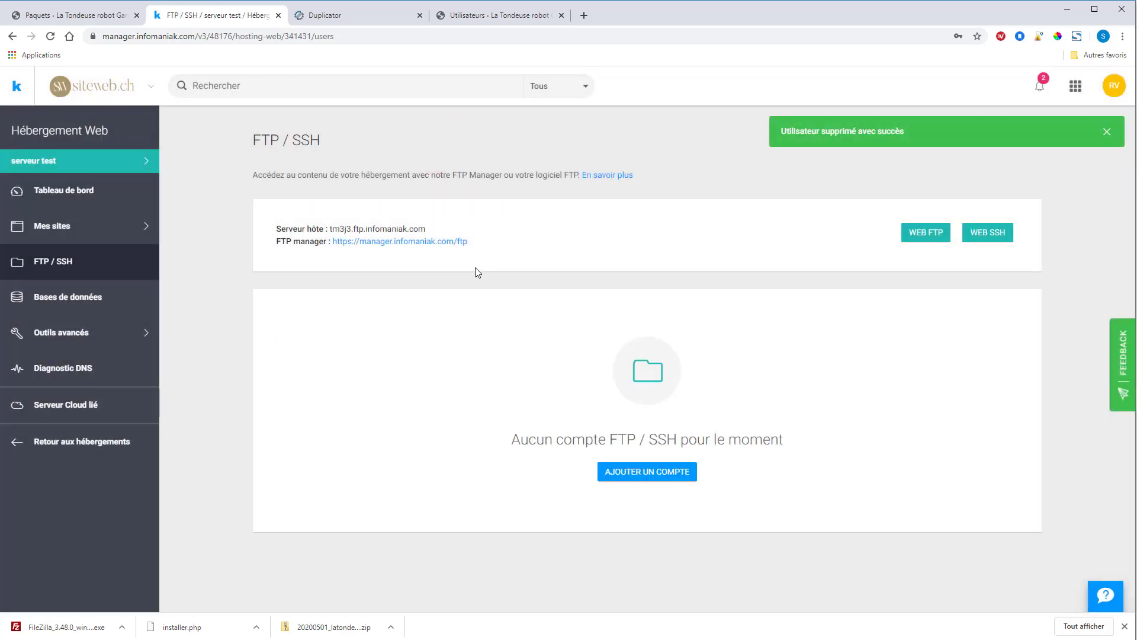